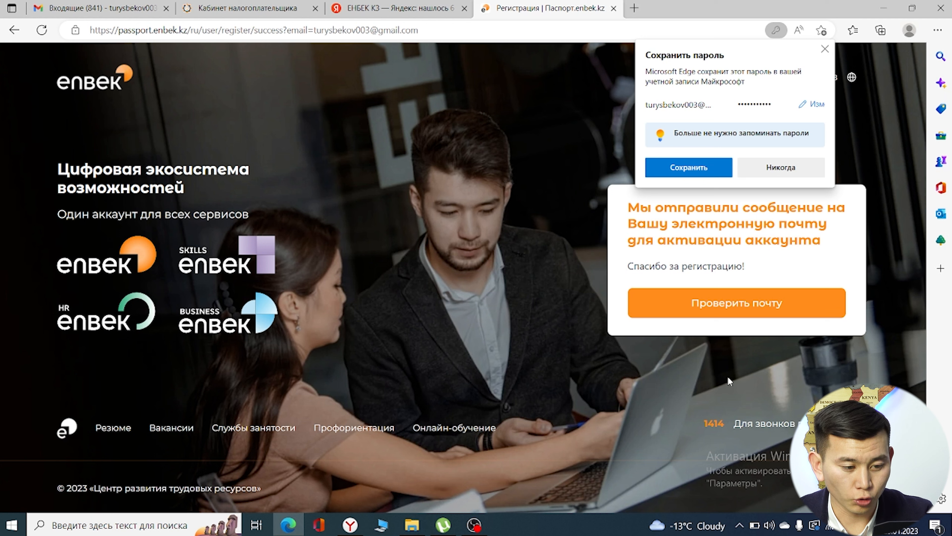
Open the passport.enbek.kz confirmation email in Gmail and follow its Russian activation link.
left_click(751, 312)
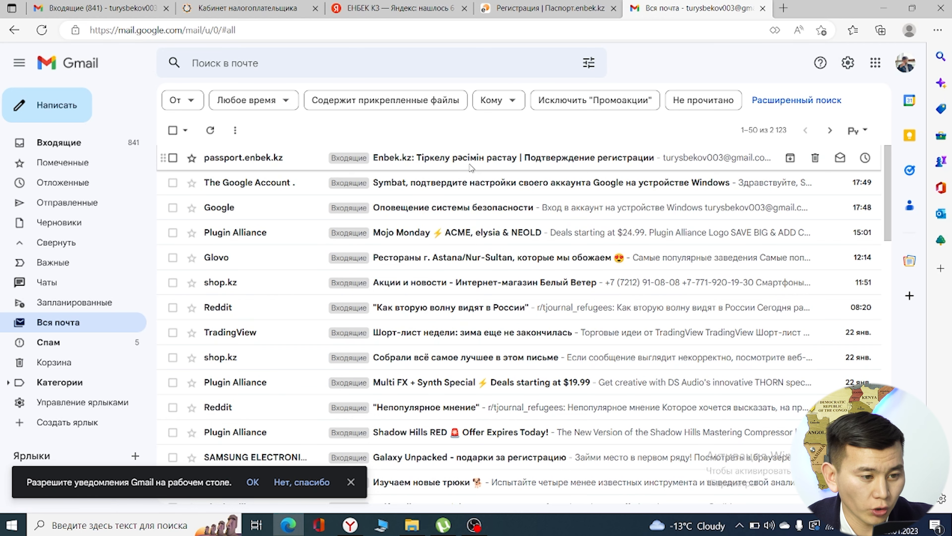
left_click(465, 166)
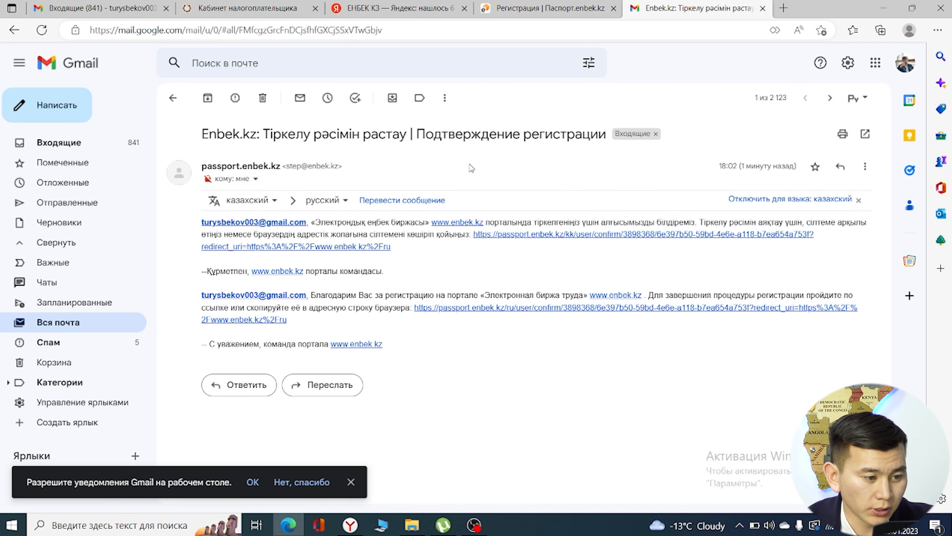
left_click(432, 312)
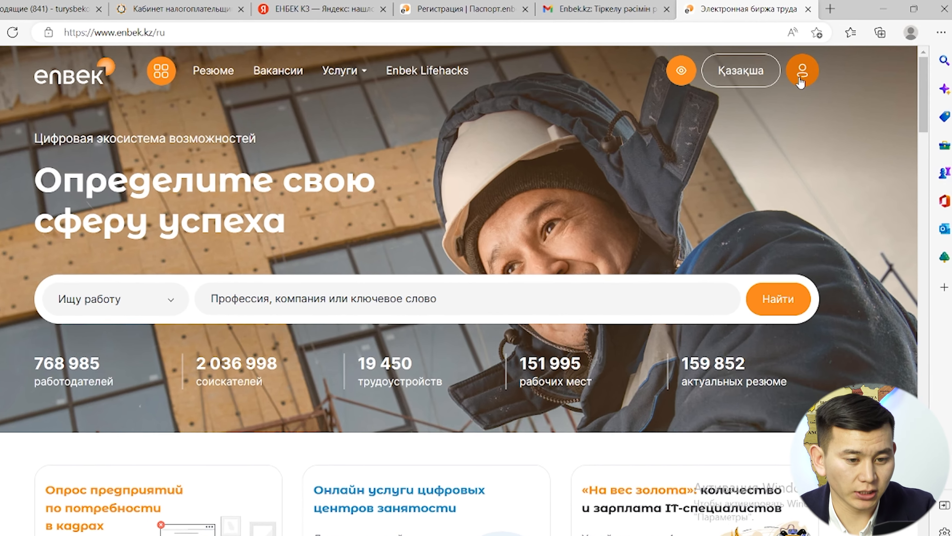
Go to Мой кабинет and start adding a new enterprise under Предприятия.
left_click(801, 79)
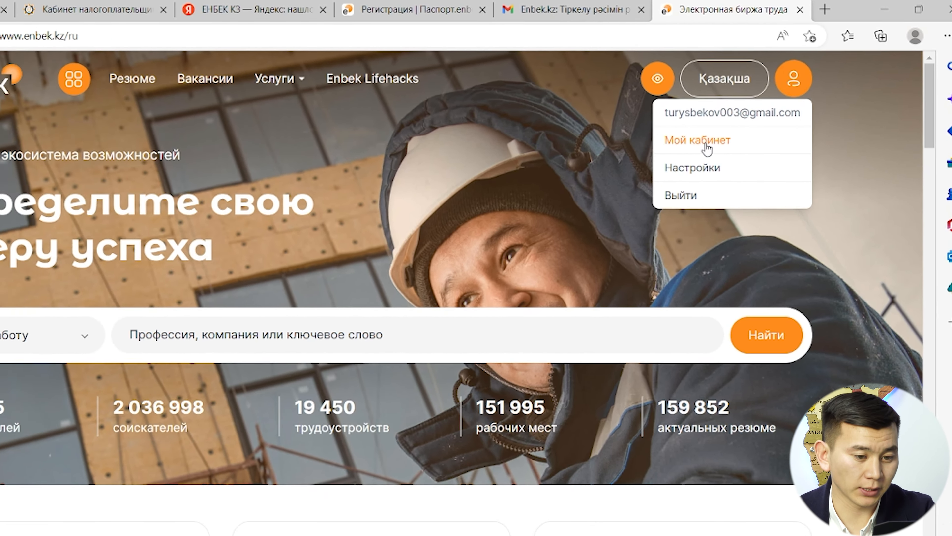
left_click(671, 175)
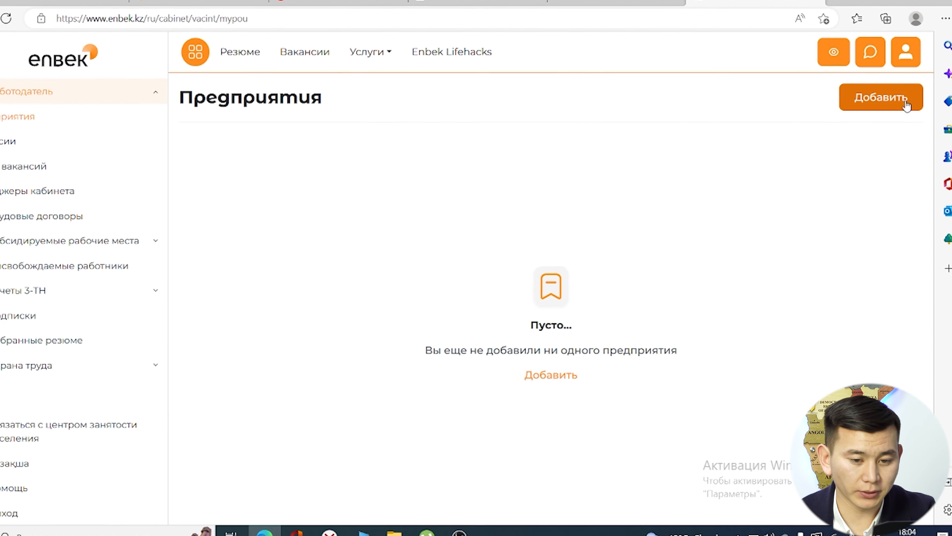
left_click(906, 106)
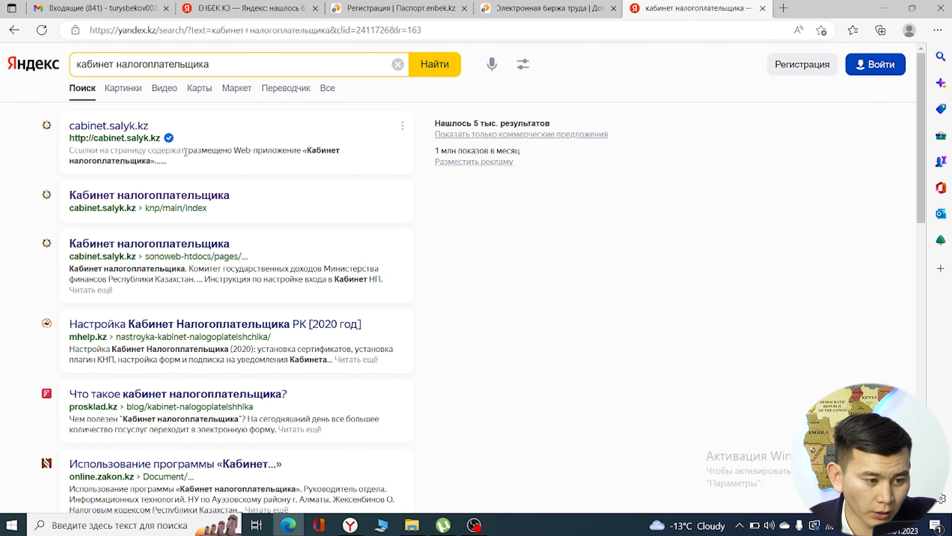
Sign in to cabinet.salyk.kz with ЭЦП, loading the Desktop AUTH_RSA256 key and entering its password.
left_click(165, 195)
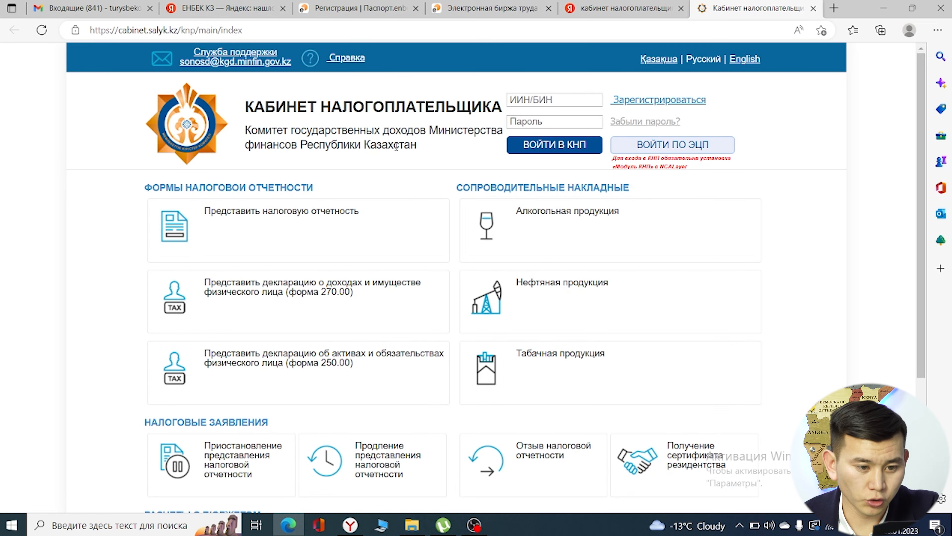
left_click(641, 148)
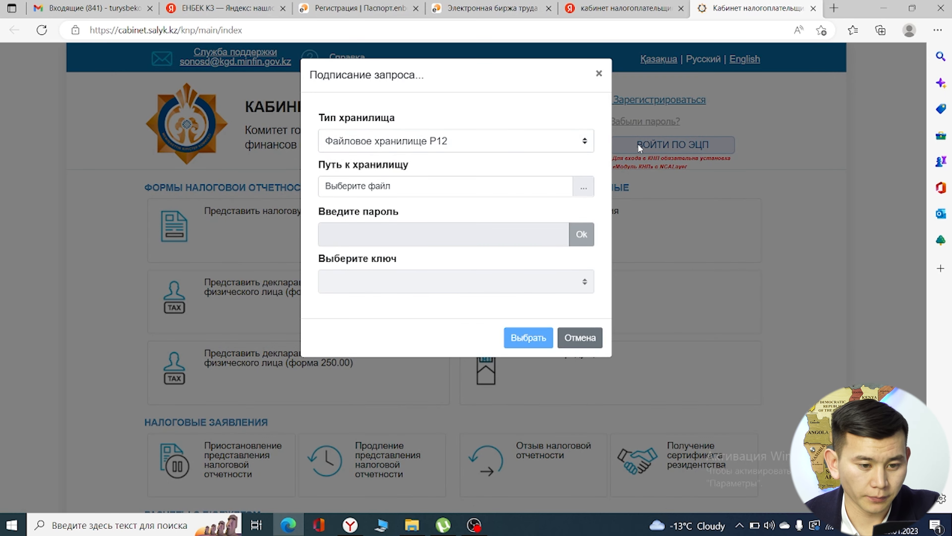
left_click(583, 184)
left_click(262, 90)
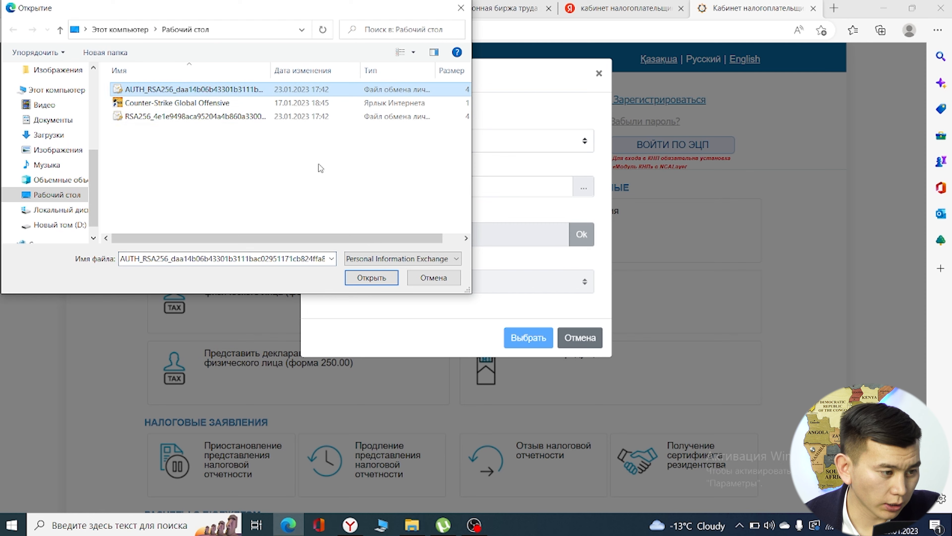
left_click(385, 282)
left_click(454, 240)
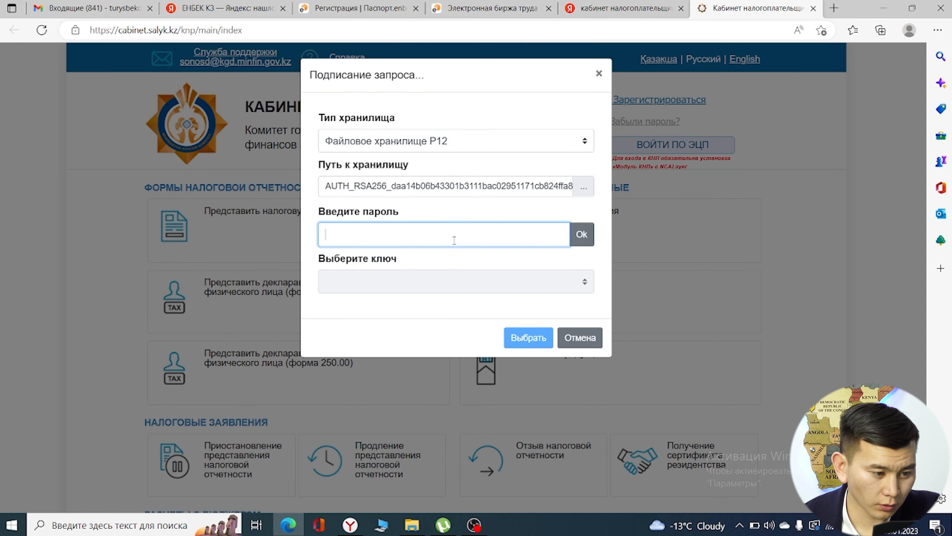
type("••")
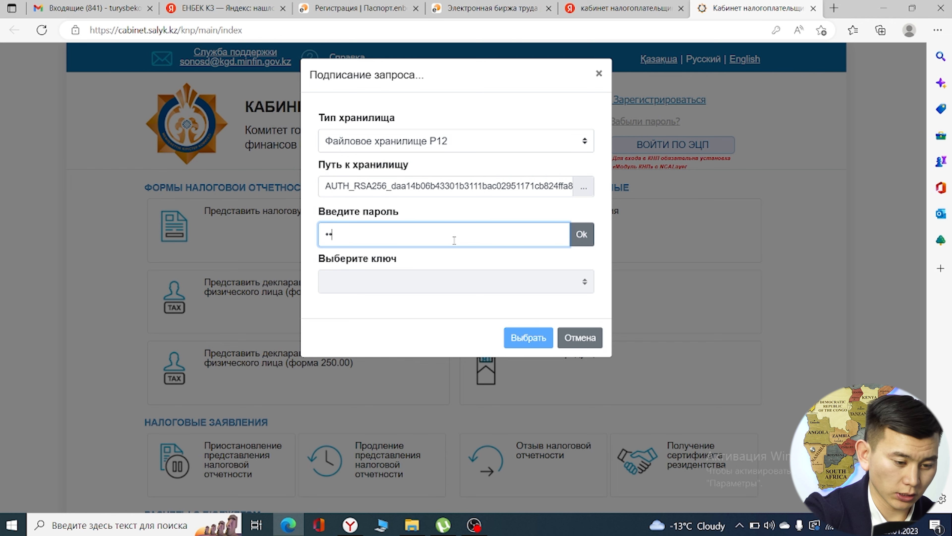
type("••••")
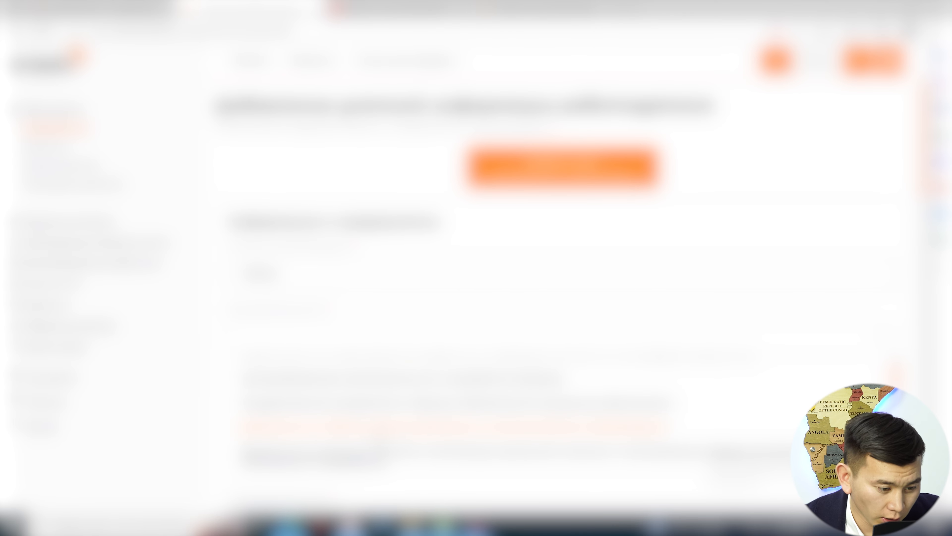
Scroll through the instruction document, then return to the Enbek.kz employer form for TRIPLE.
left_click(540, 9)
scroll(467, 225, "down", 5)
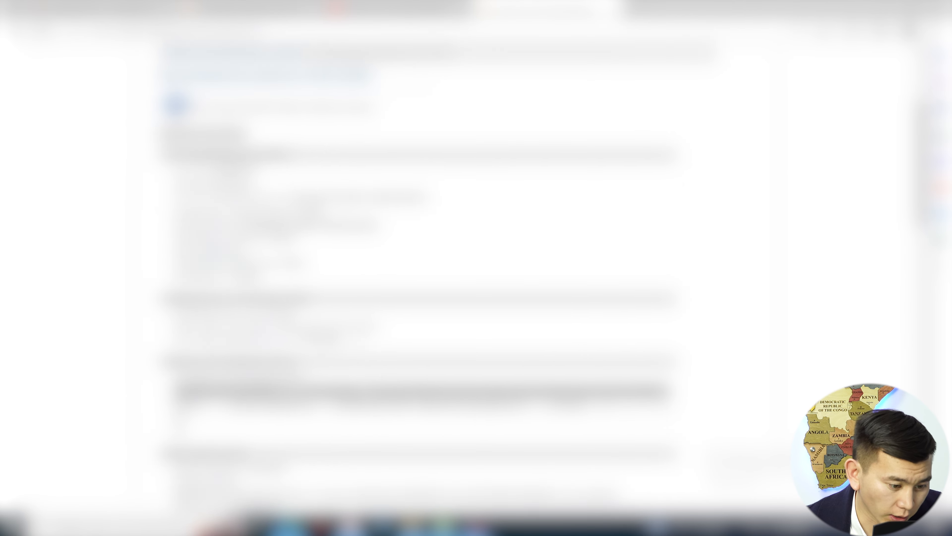
scroll(420, 281, "down", 10)
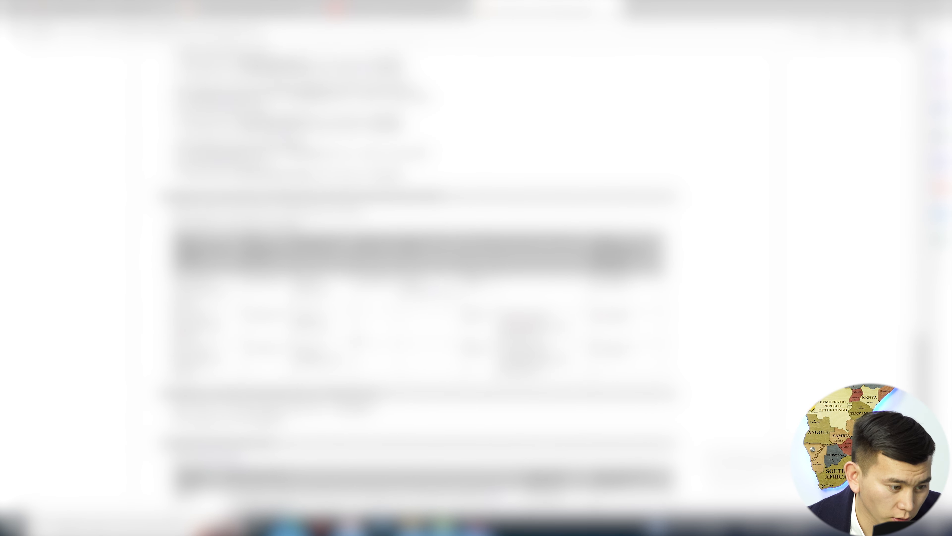
scroll(420, 262, "down", 2)
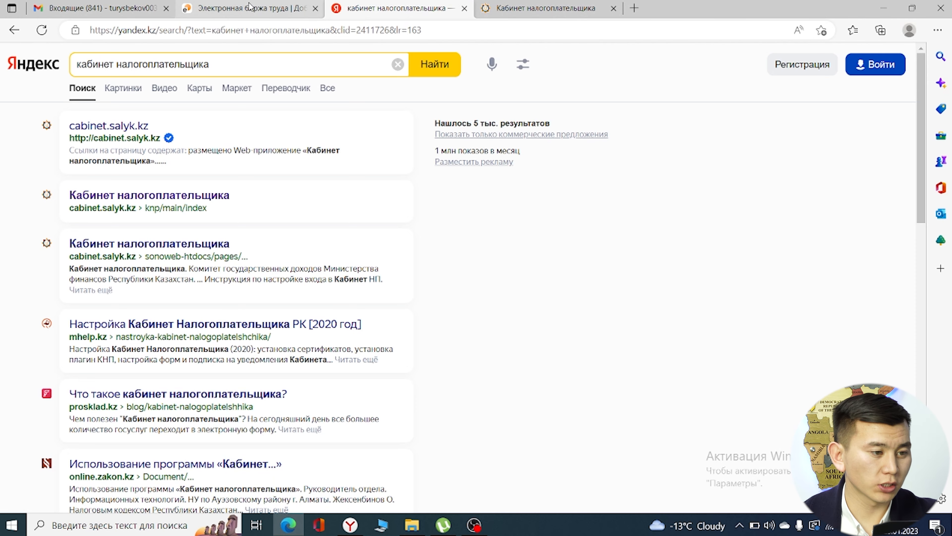
left_click(253, 12)
scroll(479, 375, "down", 1)
Set Вид деятельности to 'Оптовая и розничная торговля; ремонт автомобилей и мотоциклов'.
scroll(383, 419, "down", 2)
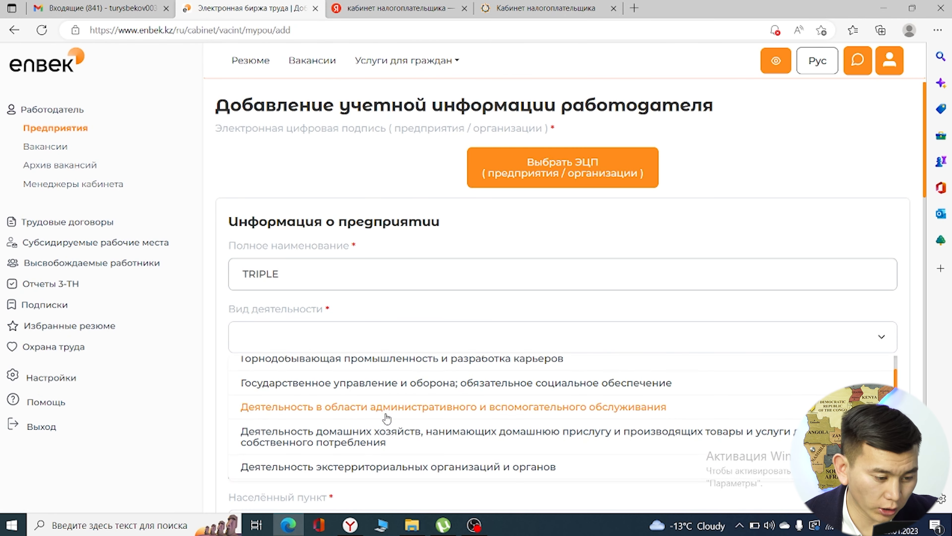
scroll(379, 431, "down", 1)
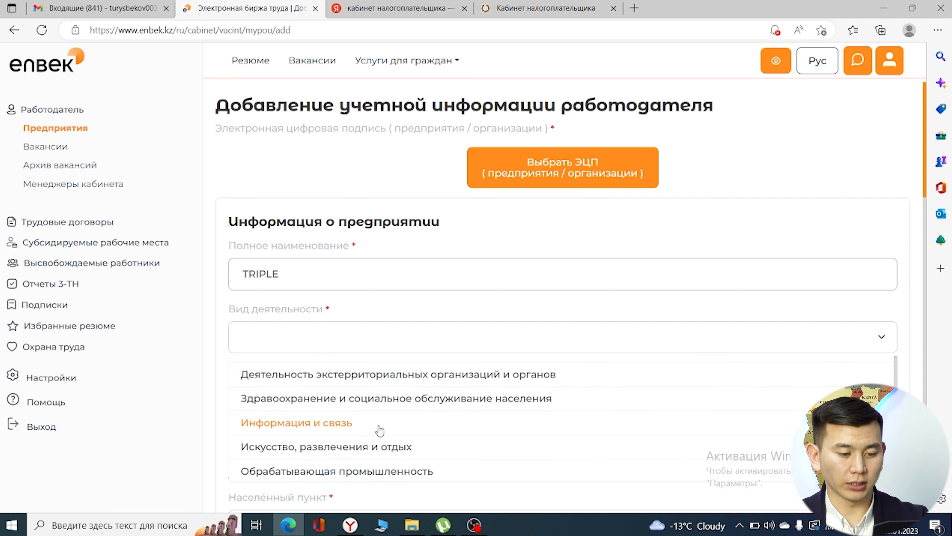
scroll(382, 435, "down", 1)
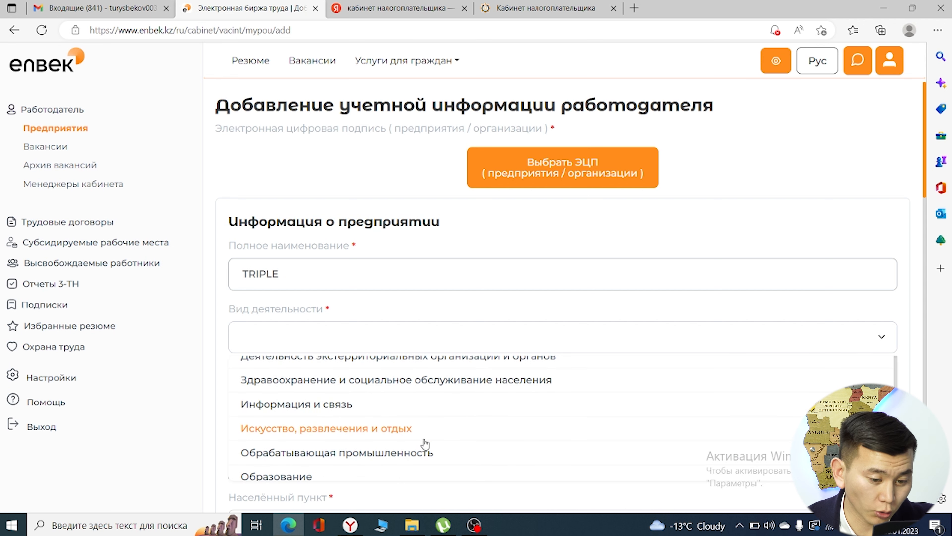
scroll(621, 429, "down", 2)
scroll(405, 424, "down", 2)
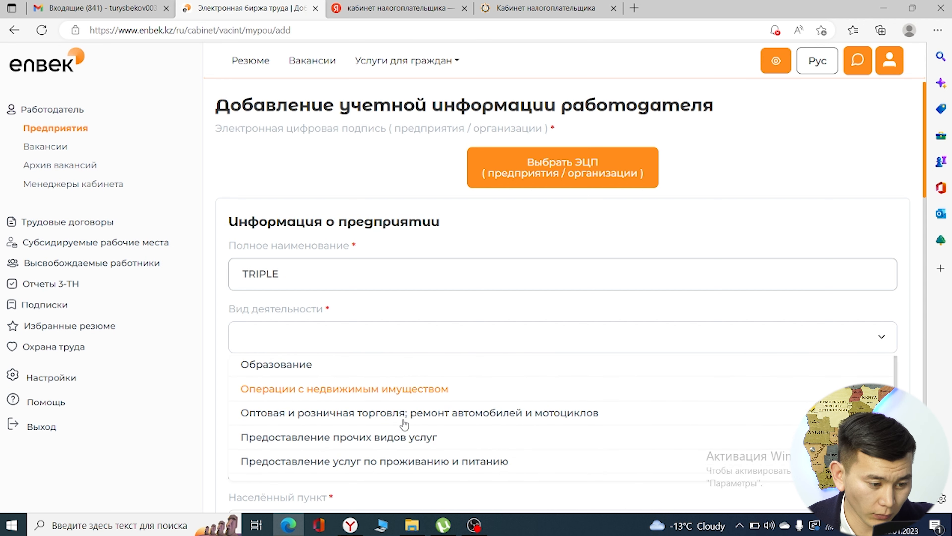
left_click(358, 416)
Set Форма собственности to 'Частная собственность'.
scroll(358, 420, "down", 2)
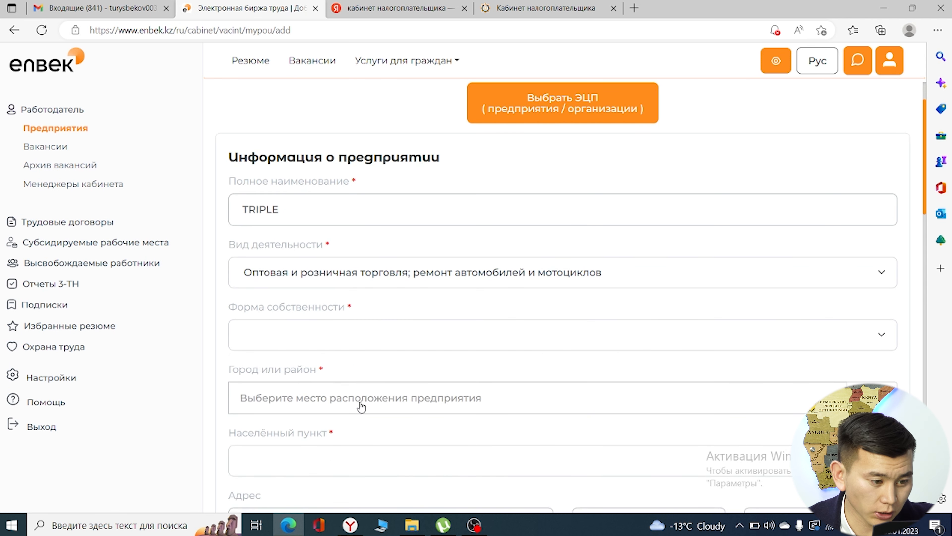
left_click(378, 347)
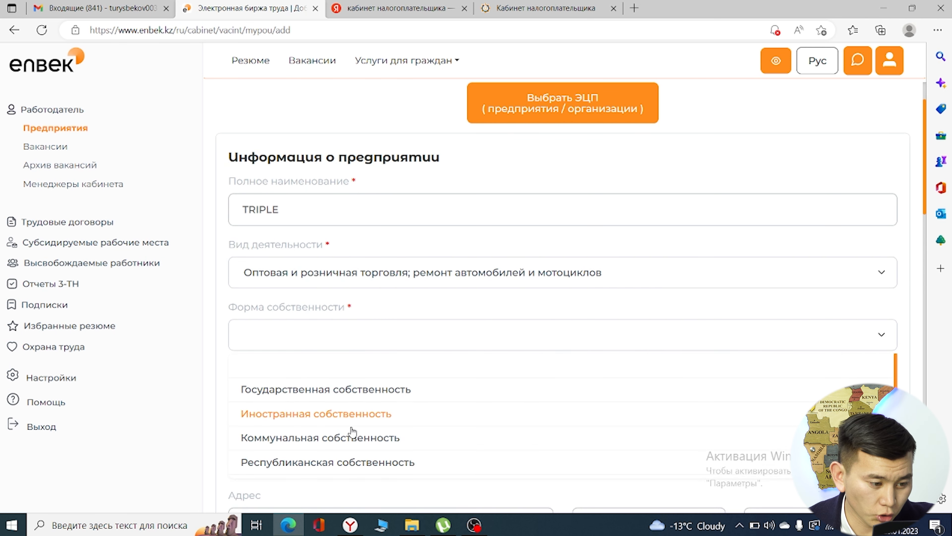
scroll(336, 468, "down", 5)
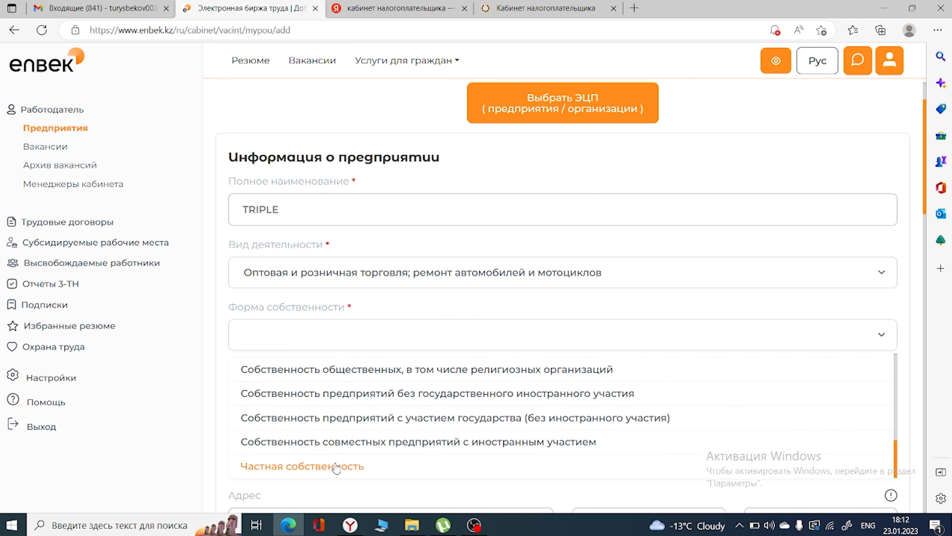
left_click(336, 466)
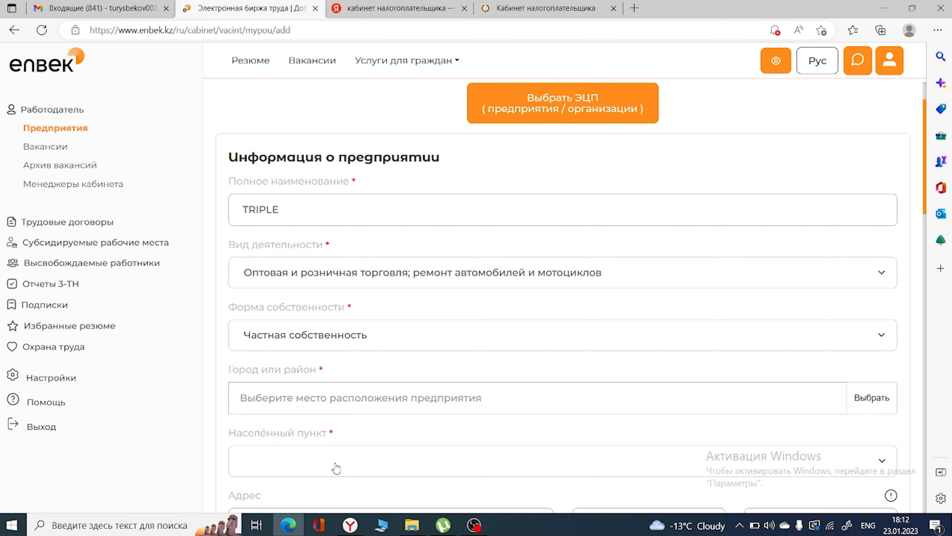
scroll(337, 468, "down", 3)
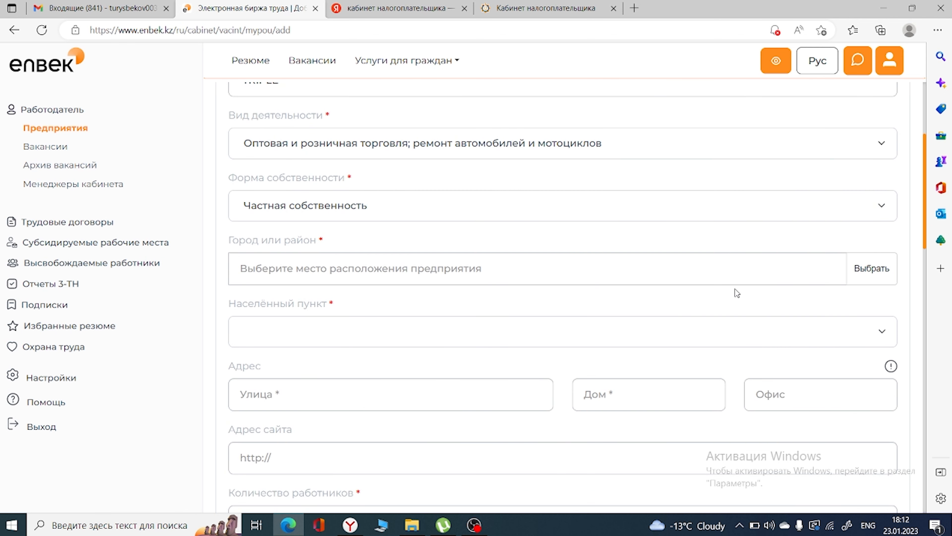
Choose Астана, район "Байқоңыр" as the company's city or district from the region directory.
left_click(866, 270)
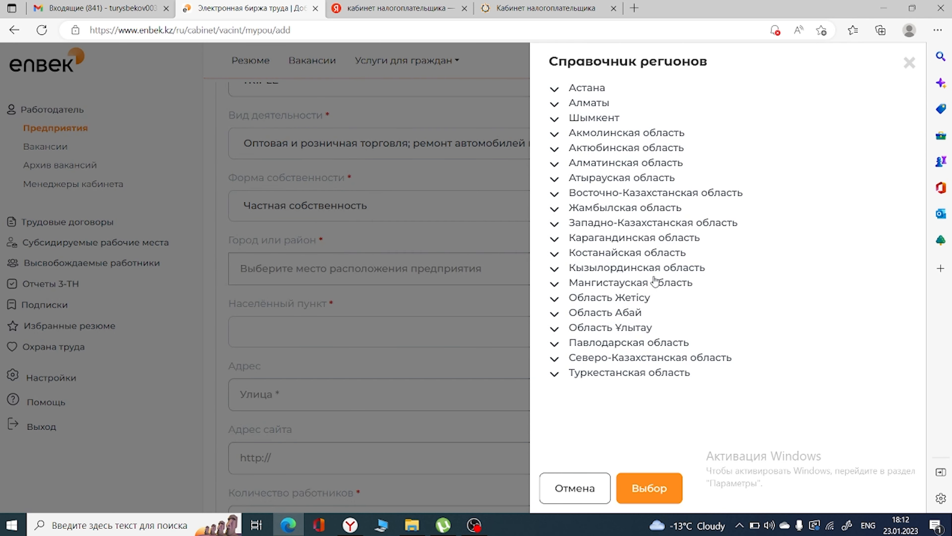
left_click(593, 8)
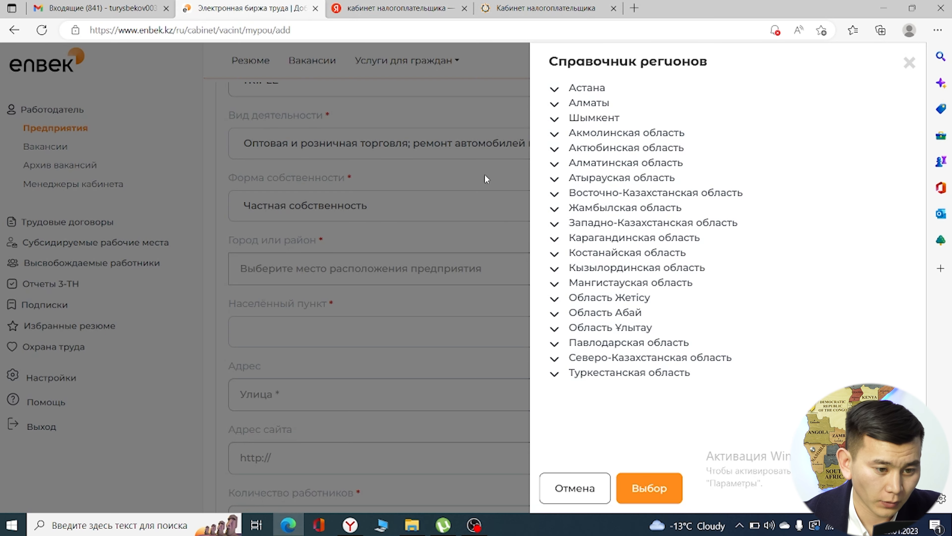
left_click(554, 89)
left_click(597, 117)
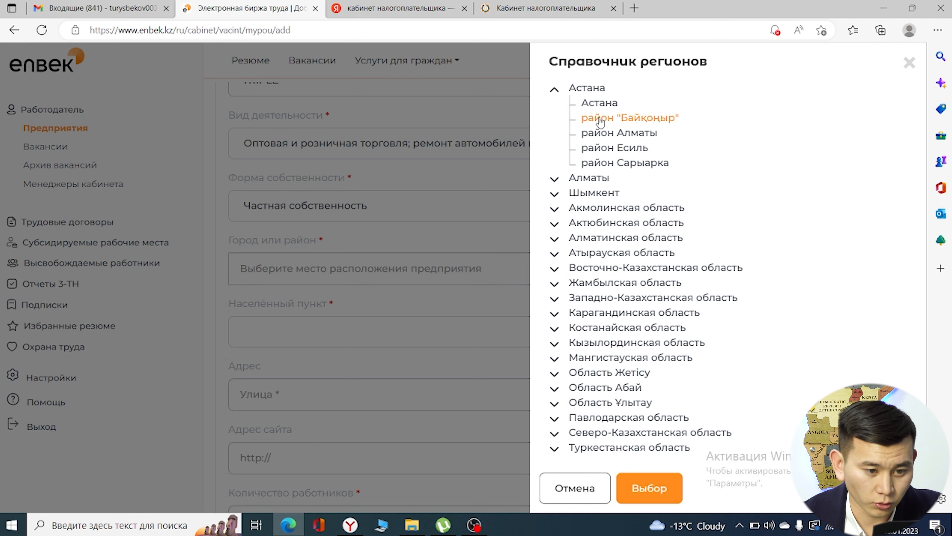
left_click(646, 501)
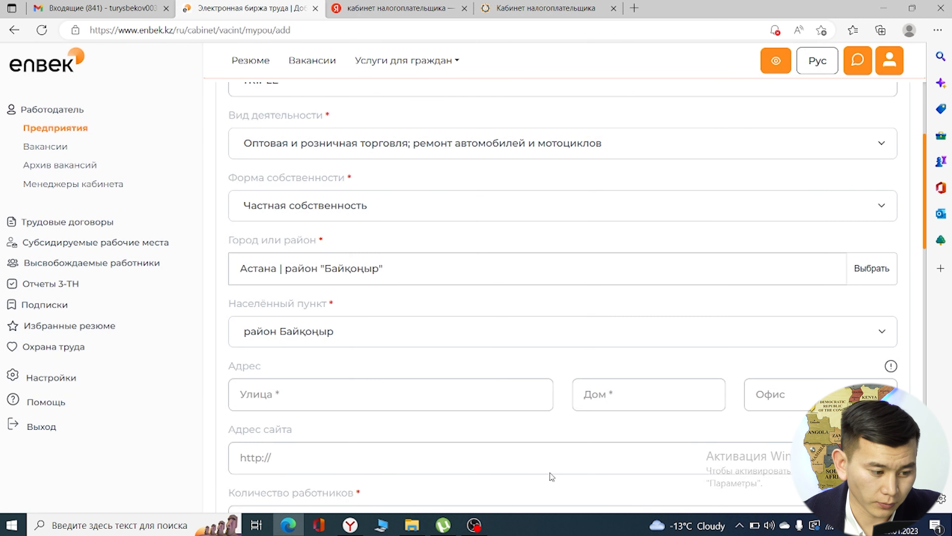
scroll(469, 360, "down", 3)
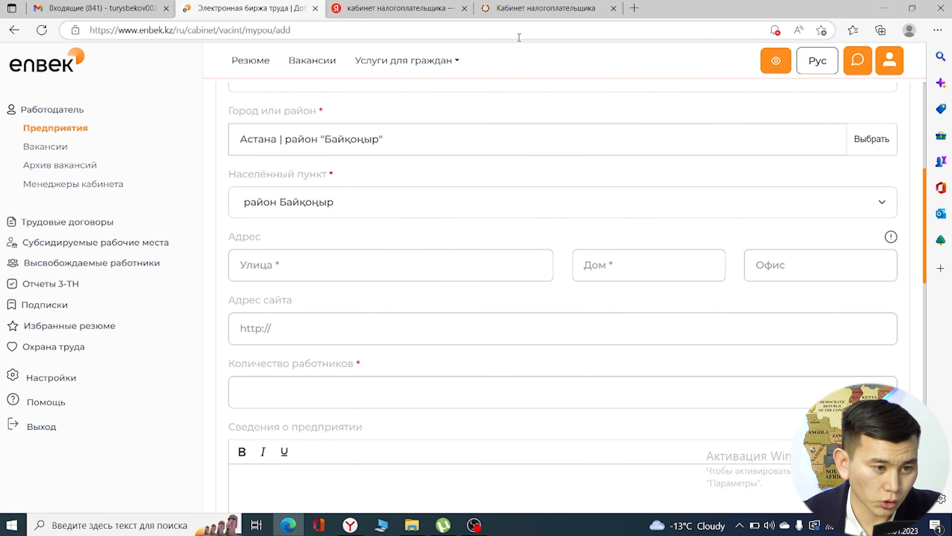
left_click(526, 9)
Copy the company's registered street address from the taxpayer cabinet page back to the Enbek form.
scroll(457, 276, "up", 10)
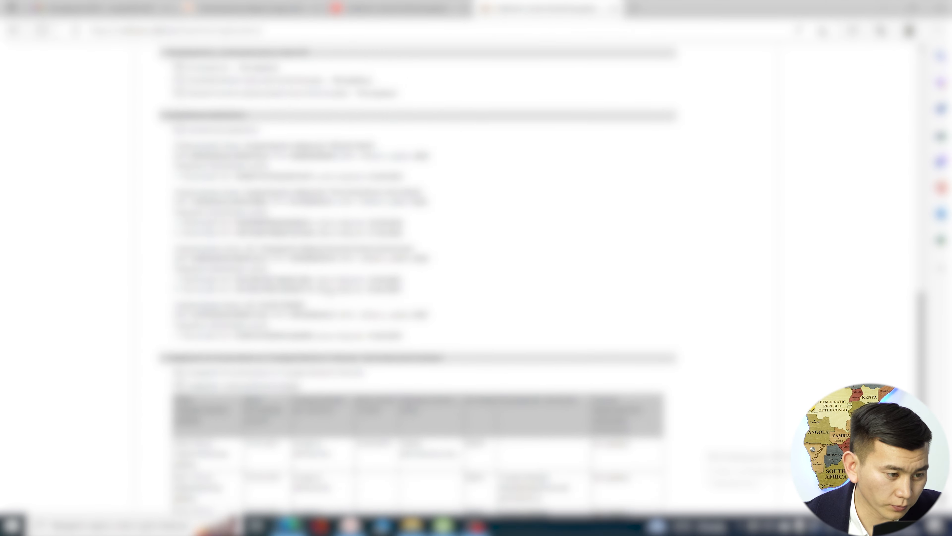
scroll(416, 347, "up", 10)
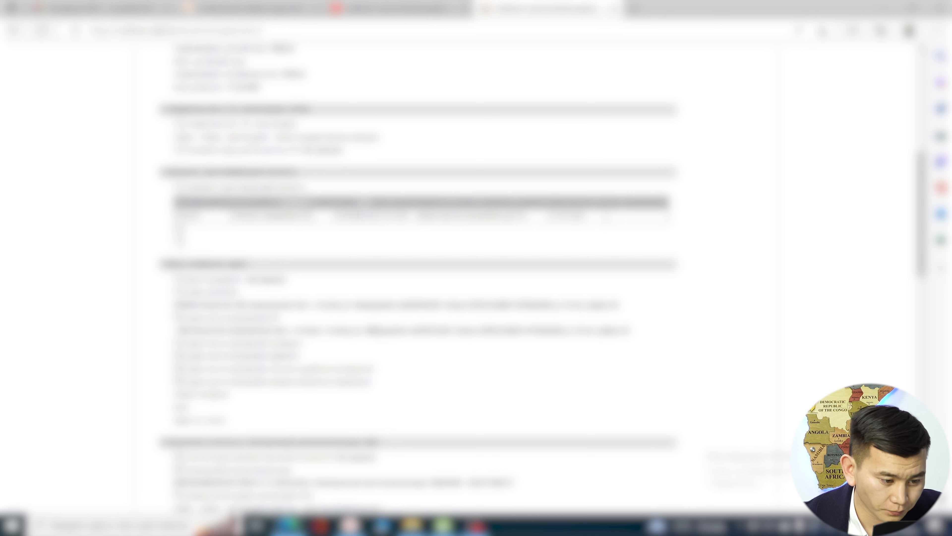
left_click_drag(454, 330, 629, 331)
right_click(651, 325)
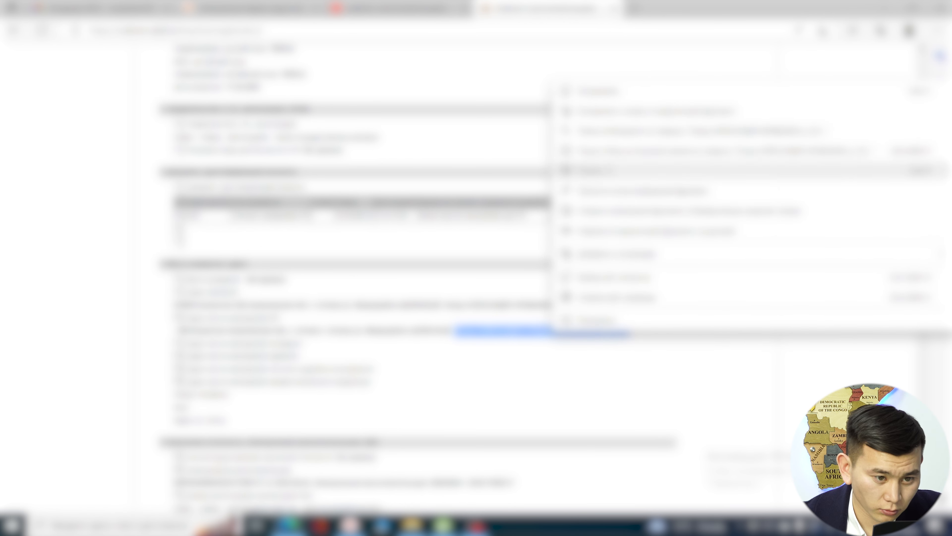
left_click(632, 98)
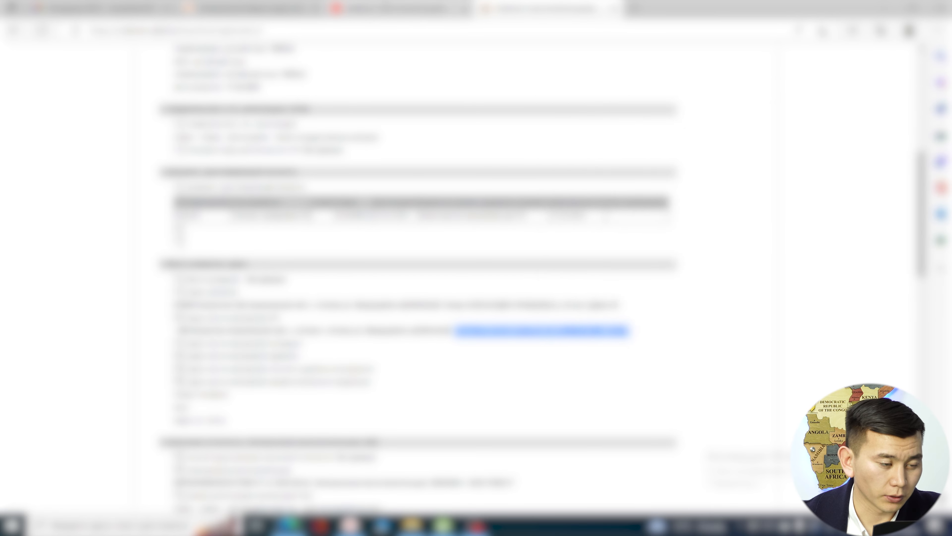
left_click(247, 8)
right_click(357, 278)
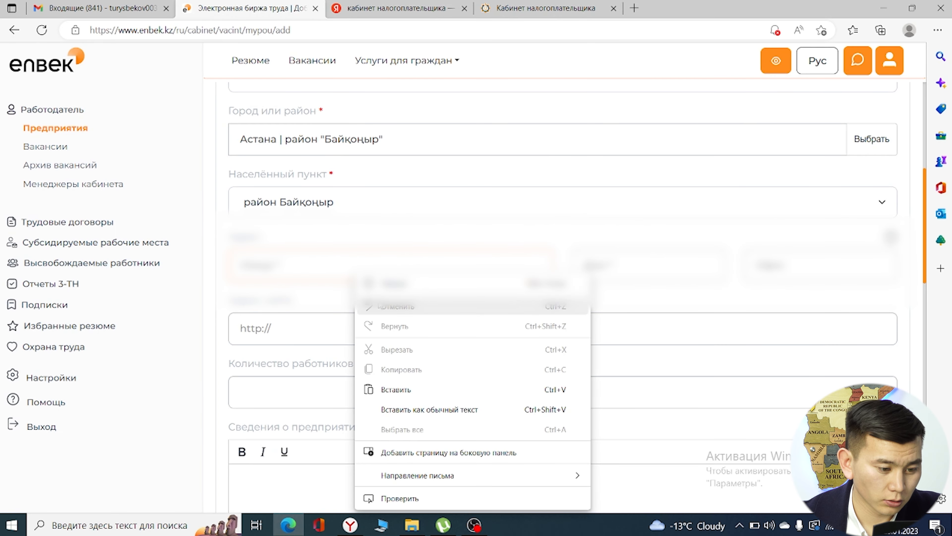
Paste the copied street, enter house number 30 and set the employee count to 1.
left_click(393, 390)
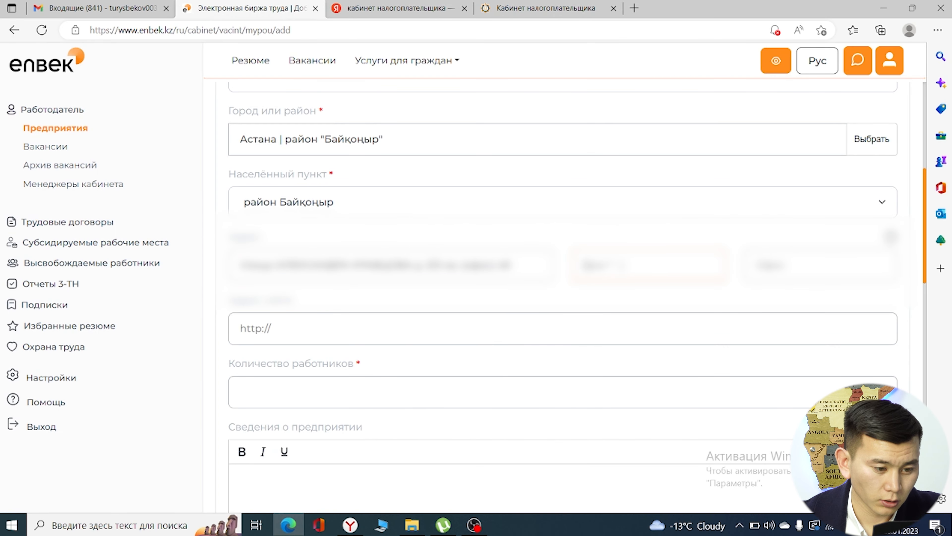
type("3")
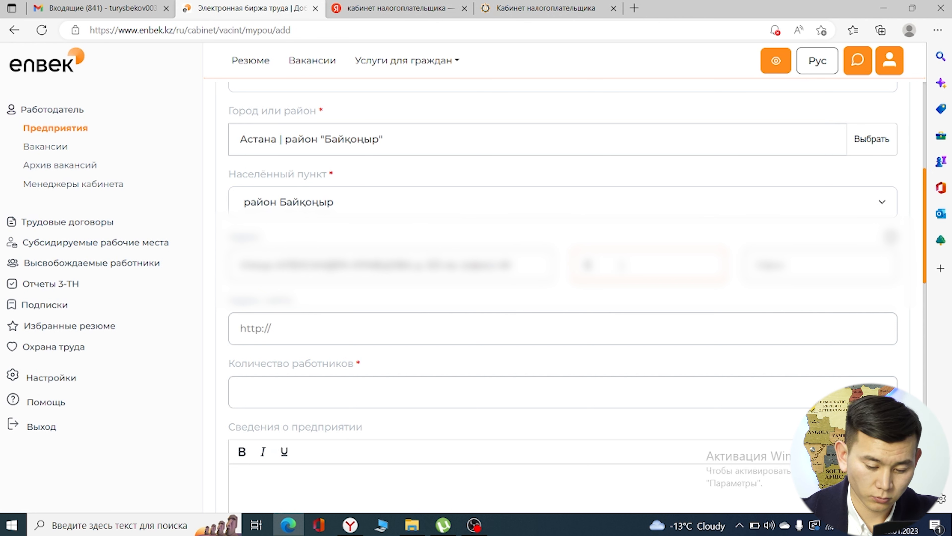
type("0")
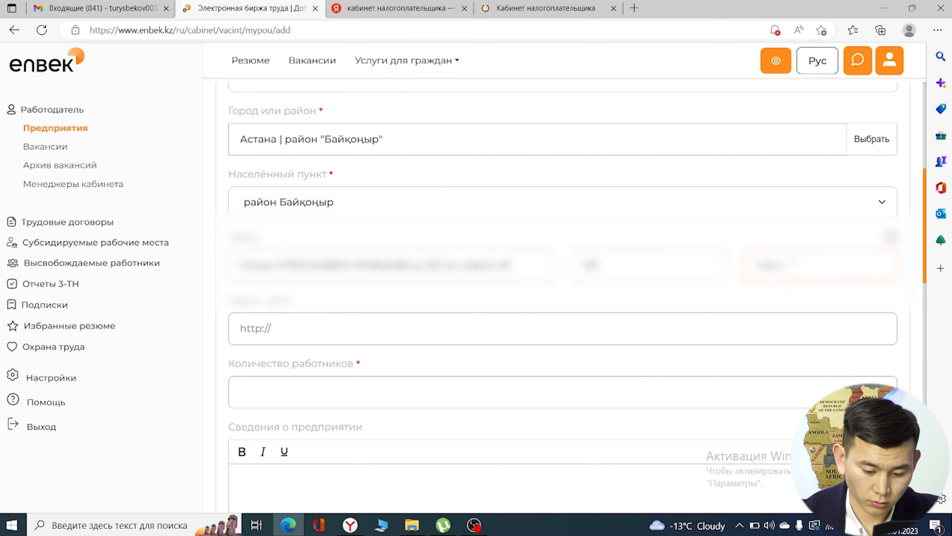
left_click(359, 392)
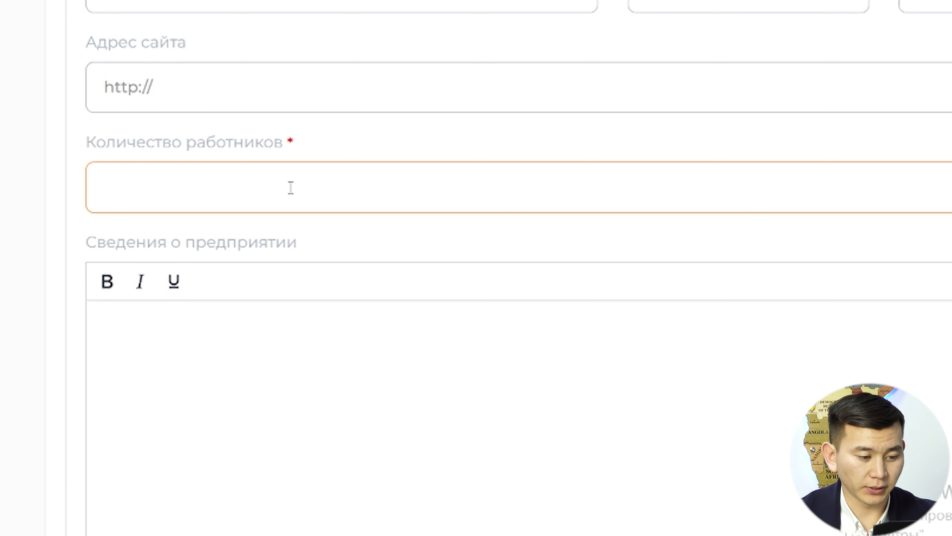
type("1")
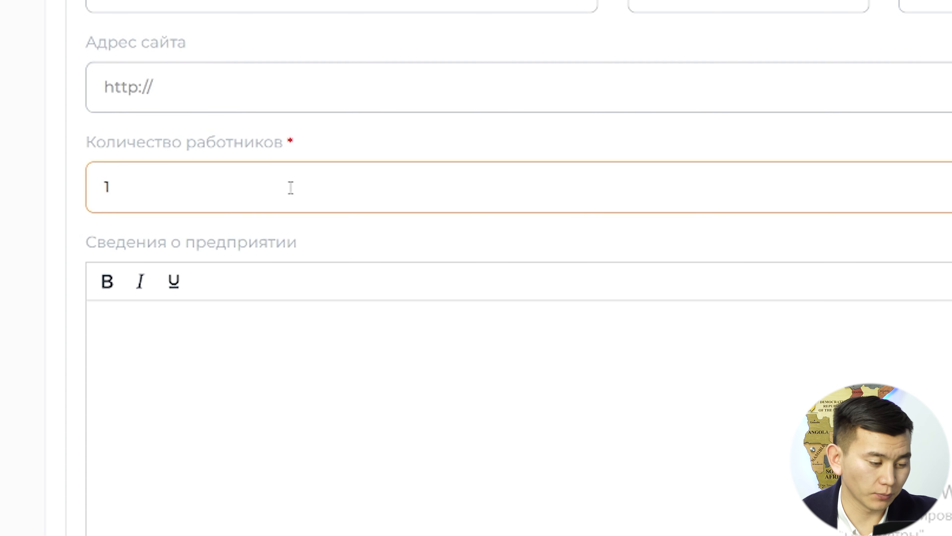
scroll(291, 187, "down", 10)
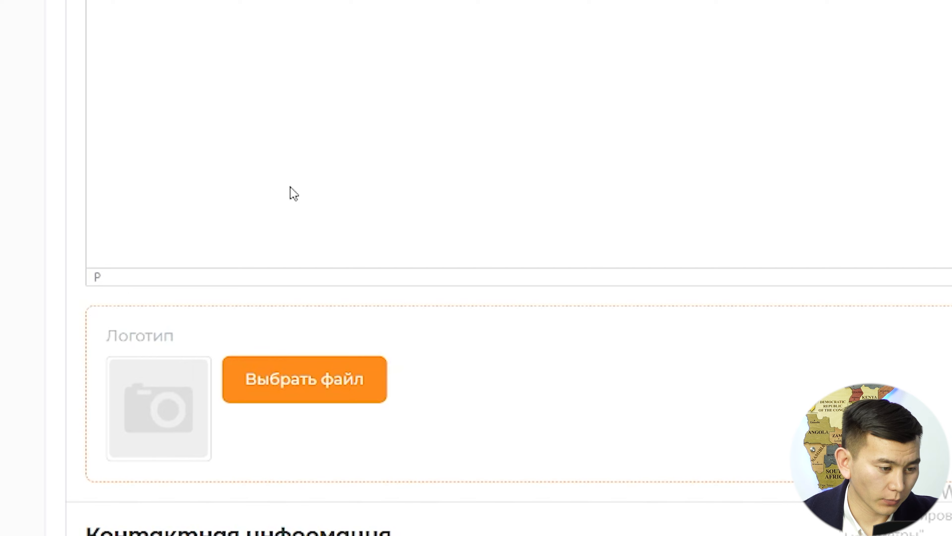
scroll(293, 203, "down", 3)
left_click(301, 58)
scroll(238, 177, "down", 7)
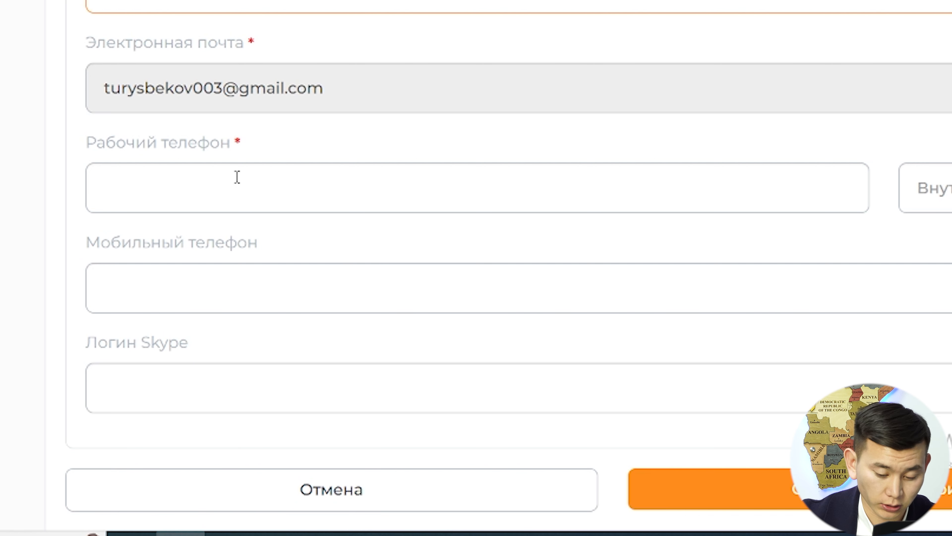
Enter the company's work phone and mobile phone numbers in the contact block.
left_click(237, 177)
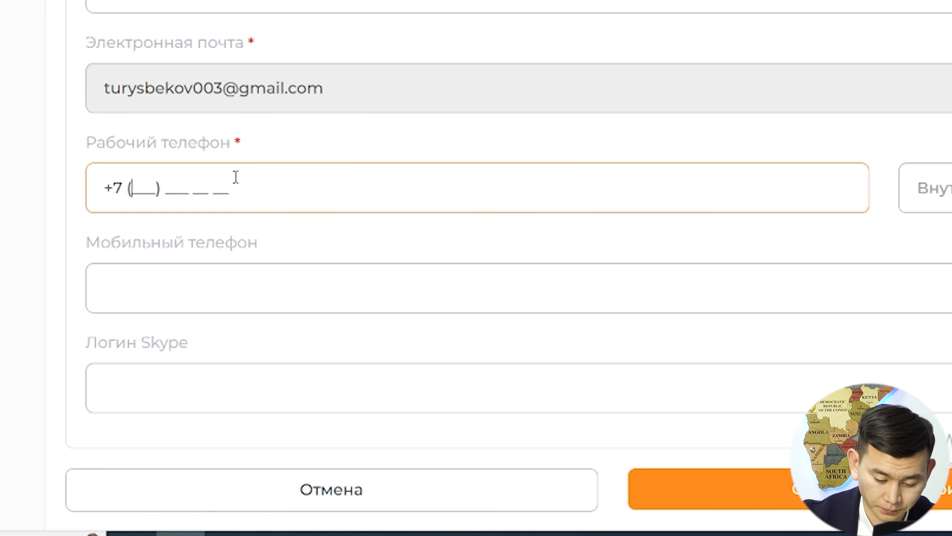
type("7172")
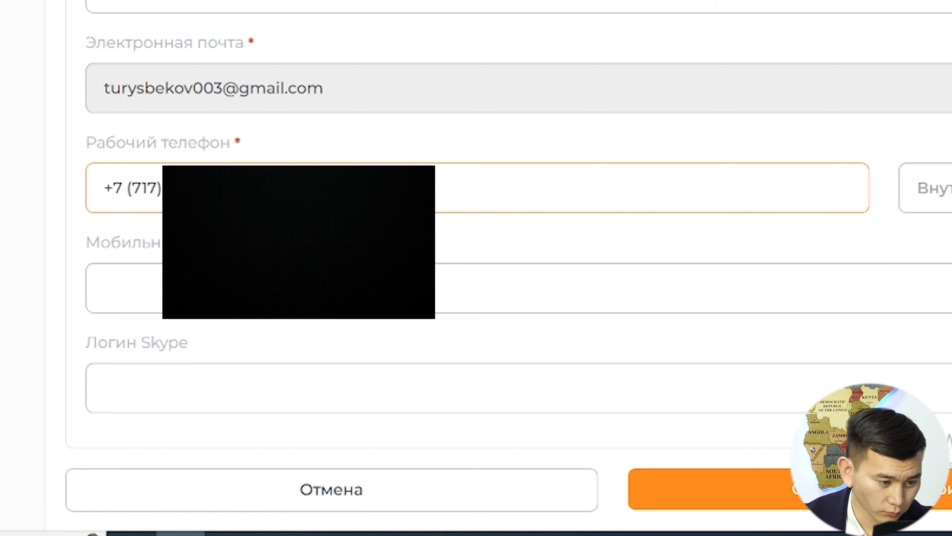
left_click(299, 288)
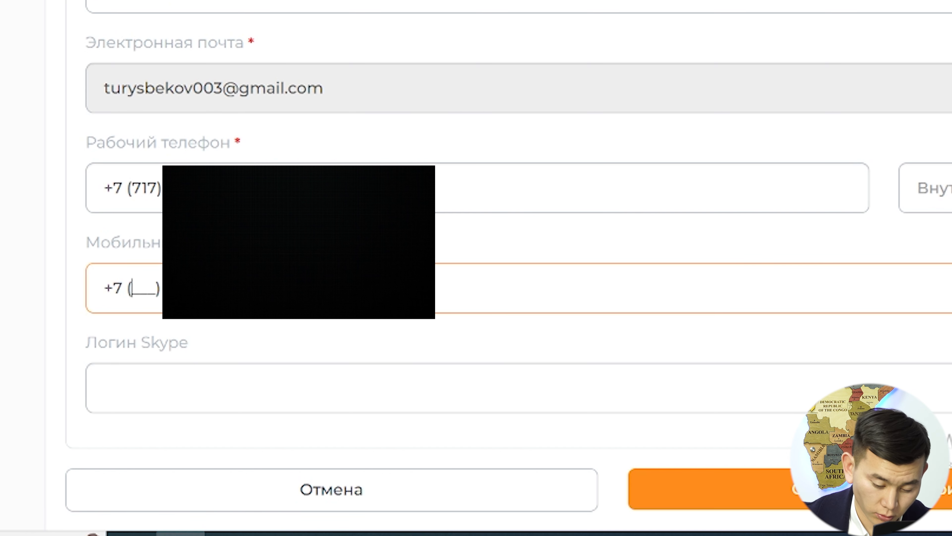
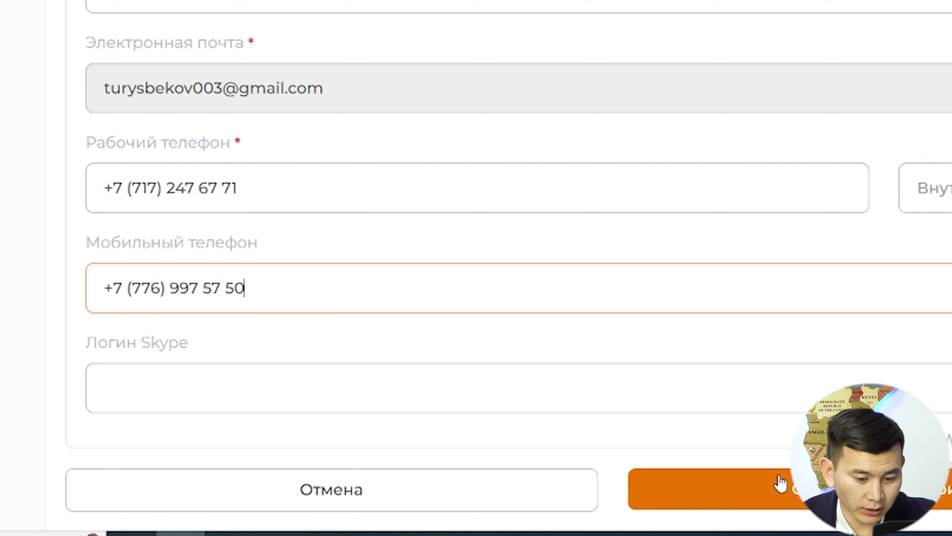
Save the enterprise, signing with the RSA256 ЭЦП key file and confirming its password.
left_click(780, 484)
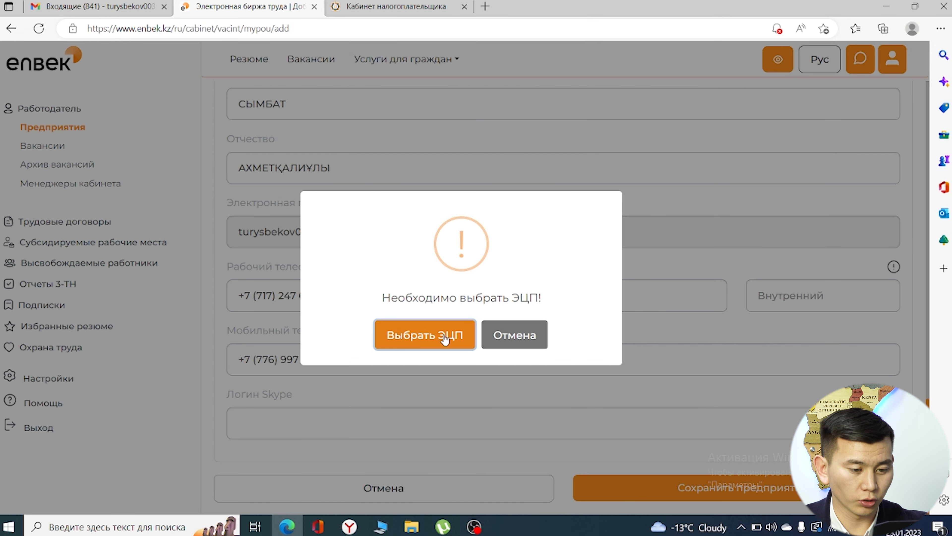
left_click(426, 256)
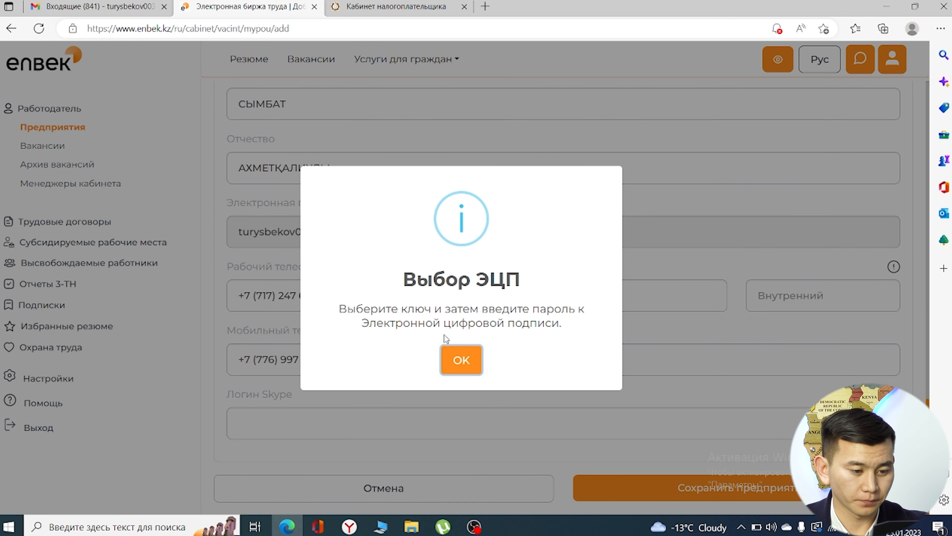
left_click(450, 353)
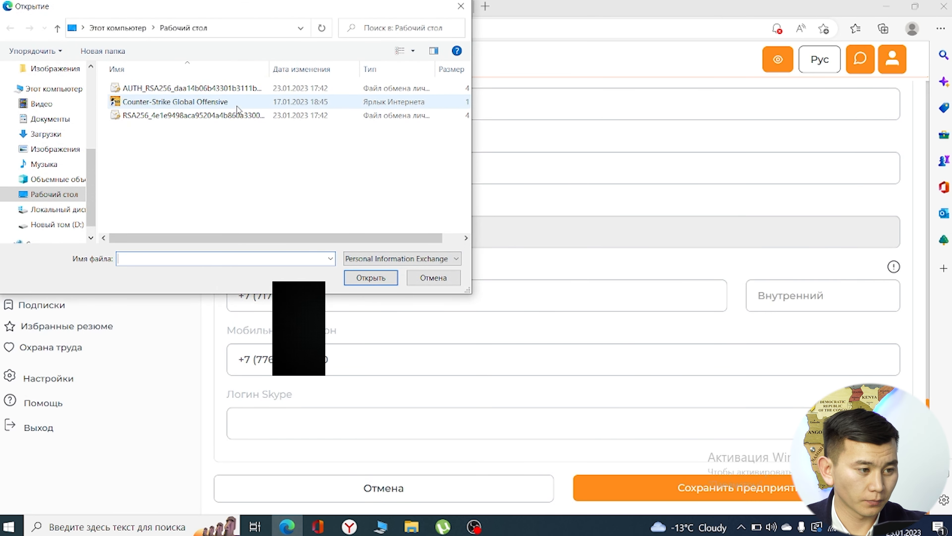
left_click(236, 117)
left_click(353, 278)
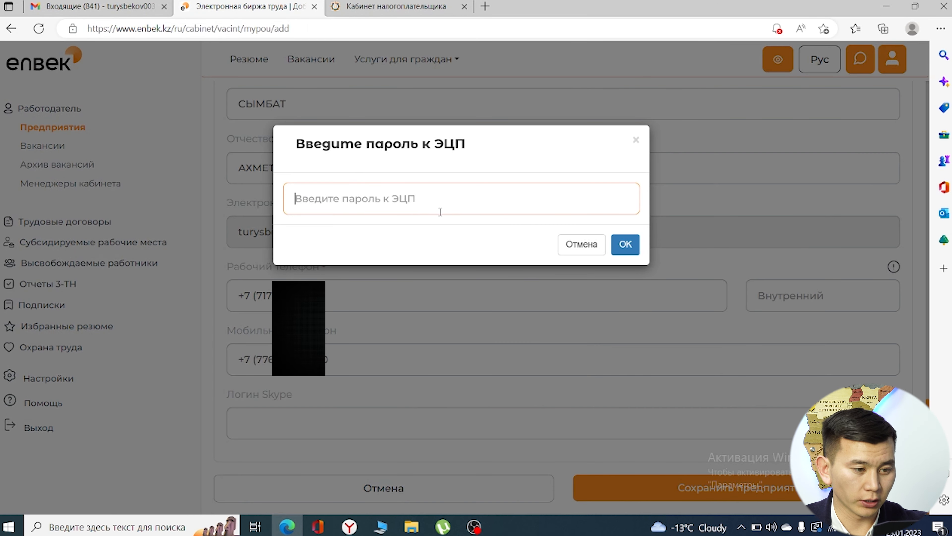
type("1")
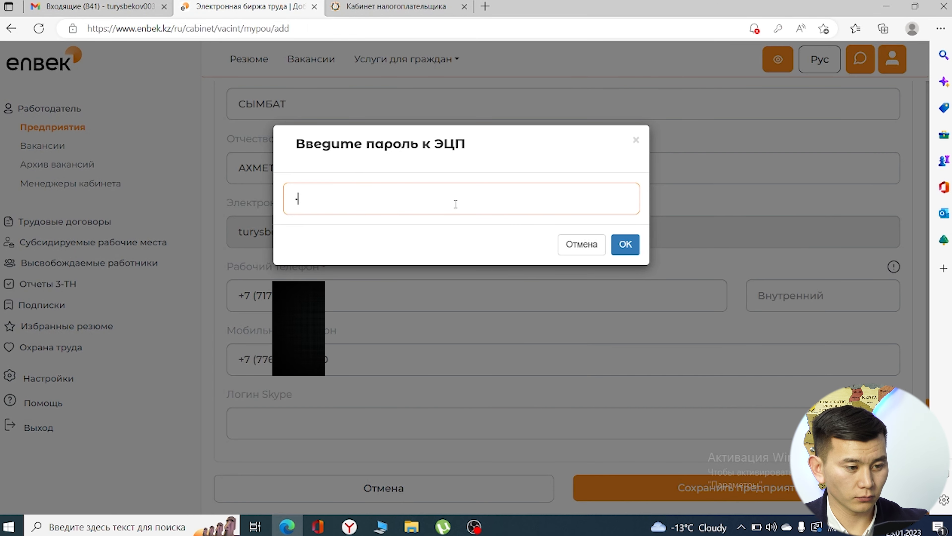
type("•••••")
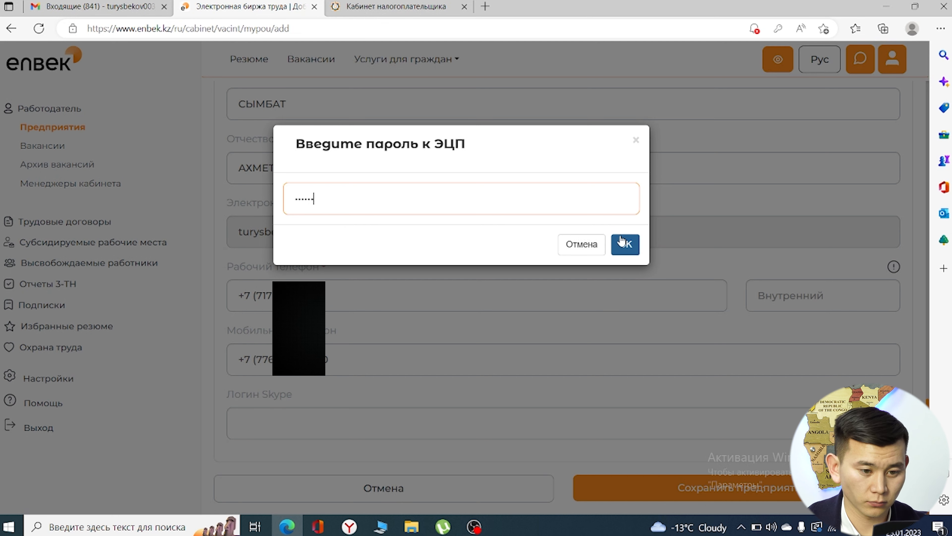
left_click(621, 239)
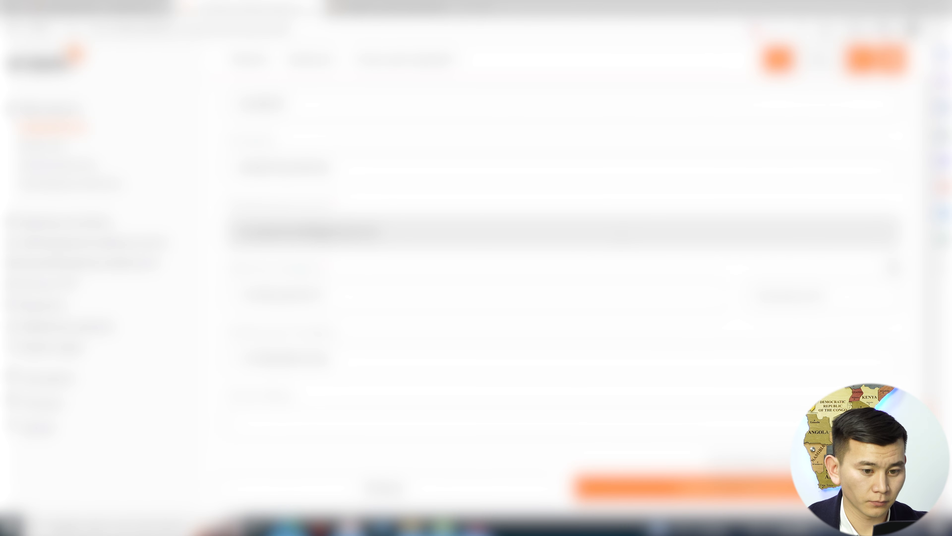
scroll(621, 240, "up", 20)
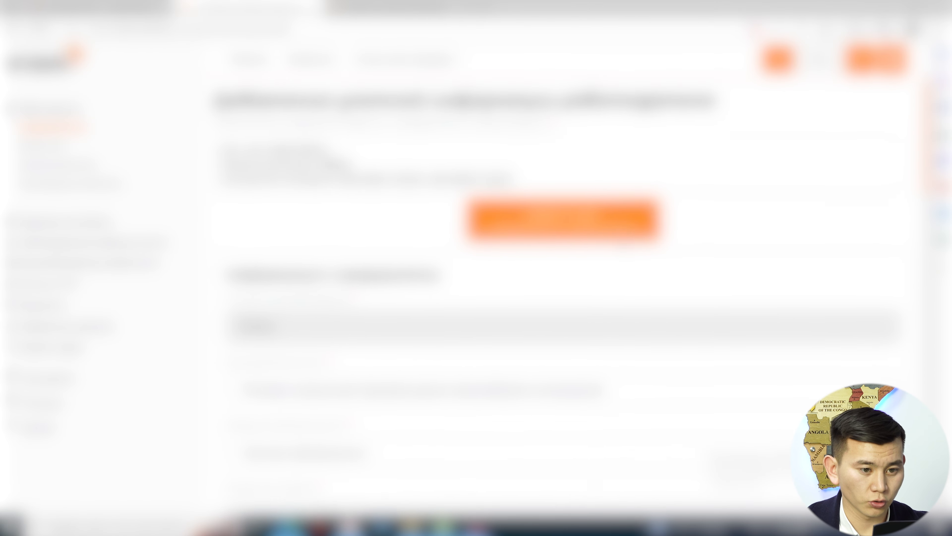
Sign the registration with the organisation's RSA256 ЭЦП key and its password to add TRIPLE.
left_click(612, 238)
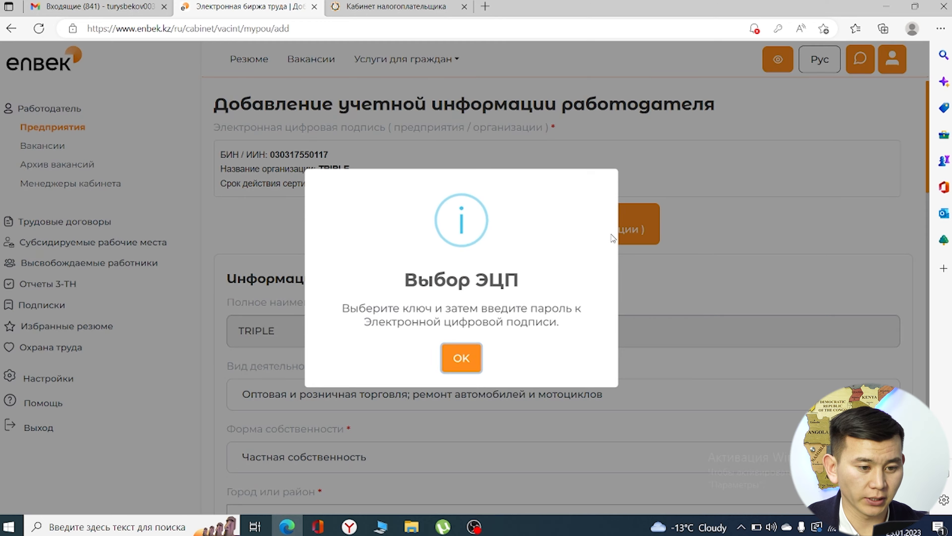
left_click(461, 362)
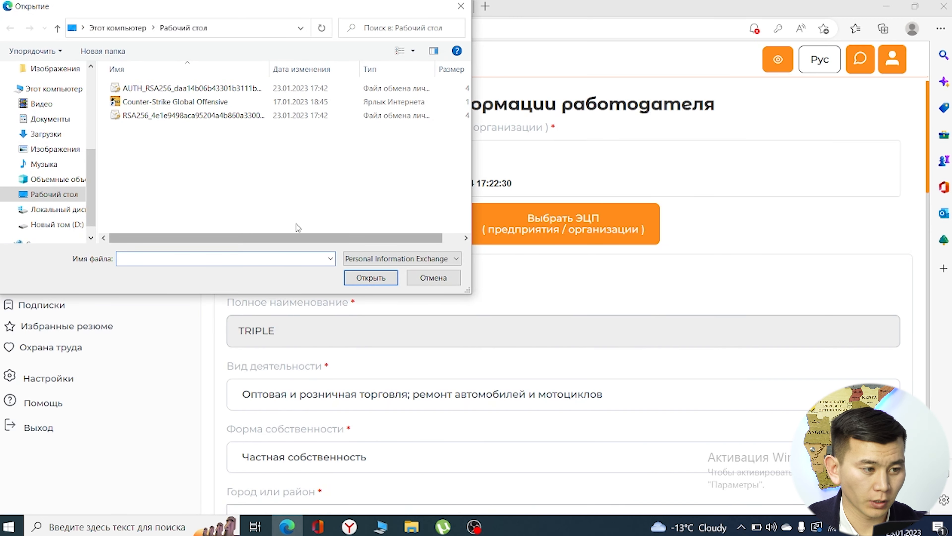
left_click(243, 116)
left_click(370, 278)
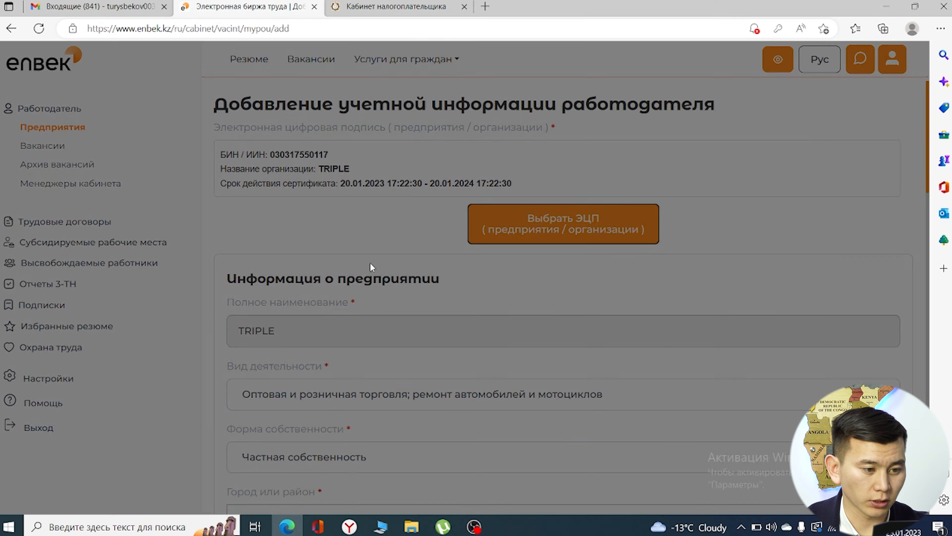
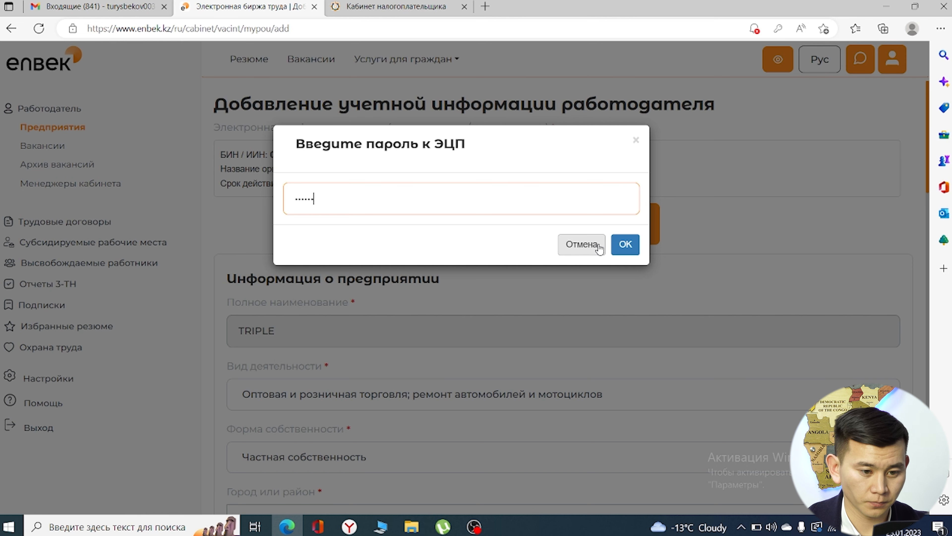
left_click(623, 244)
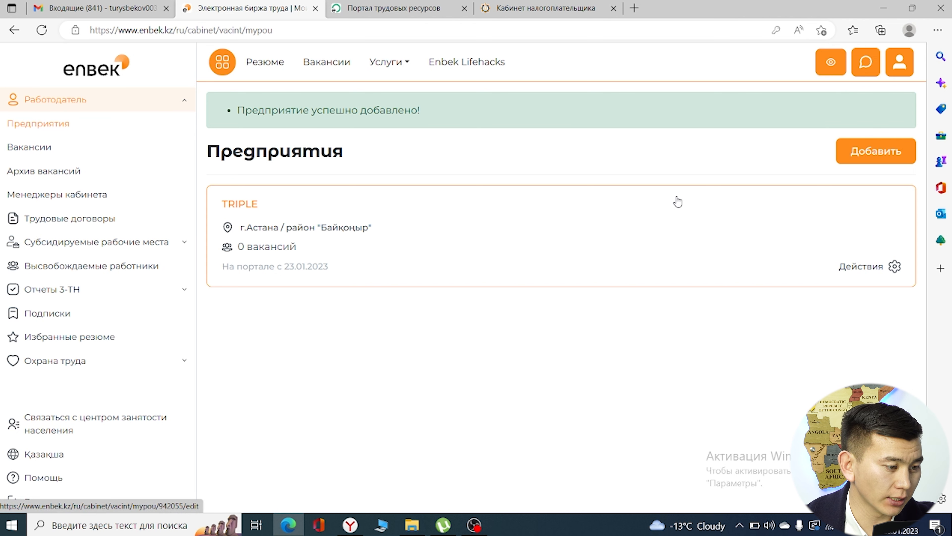
Open the Трудовые договоры portal (hr.enbek.kz) in a new tab.
left_click(108, 219)
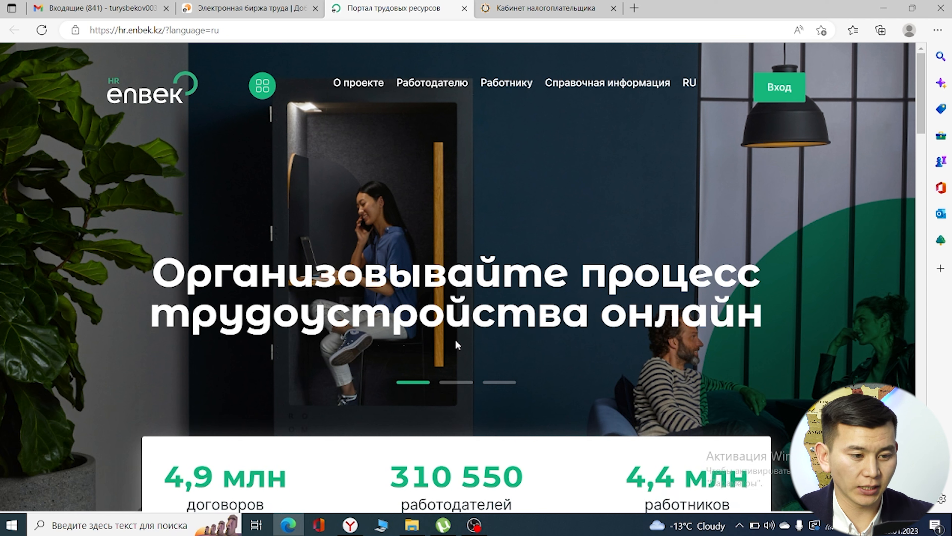
Sign in to the HR portal with TRIPLE as the enterprise and open the РЕДАКТИРОВАНИЕ tab.
left_click(780, 87)
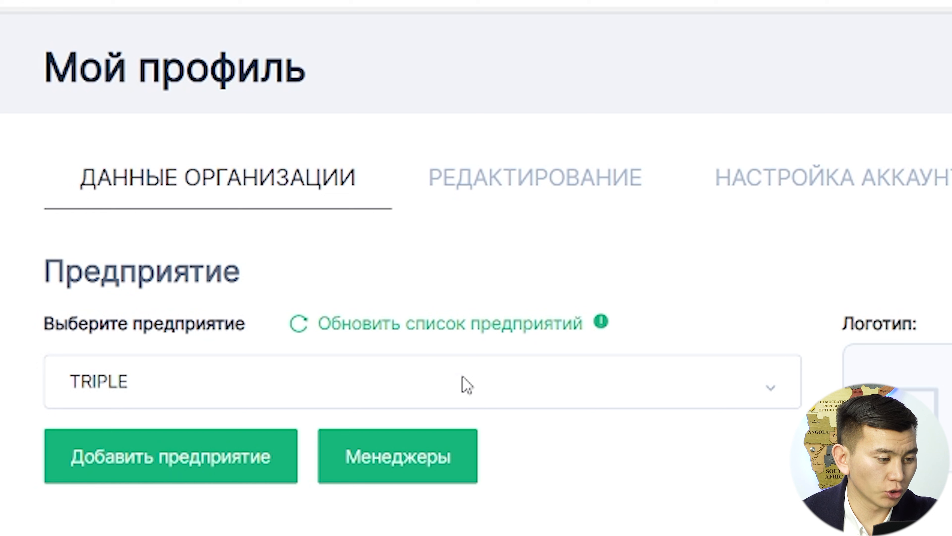
left_click(461, 385)
left_click(219, 442)
left_click(442, 334)
scroll(457, 465, "down", 4)
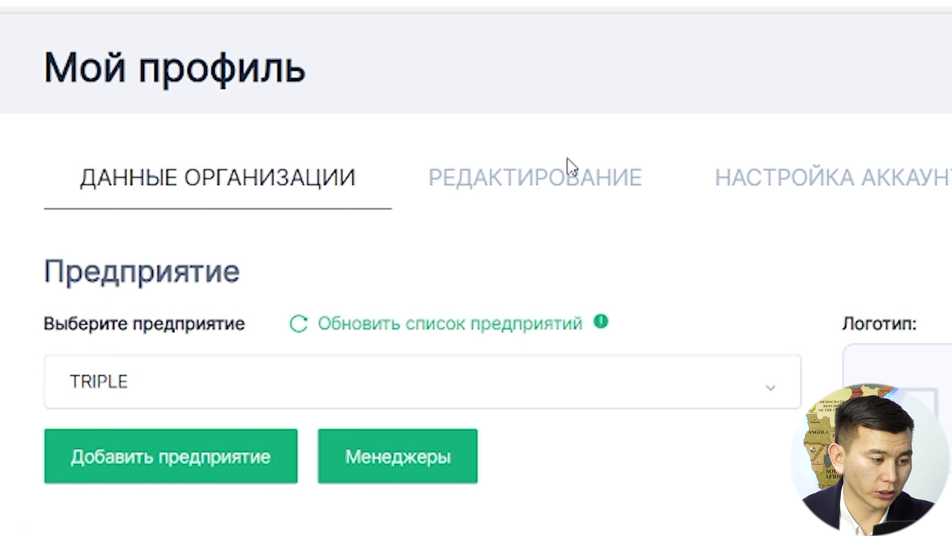
left_click(568, 179)
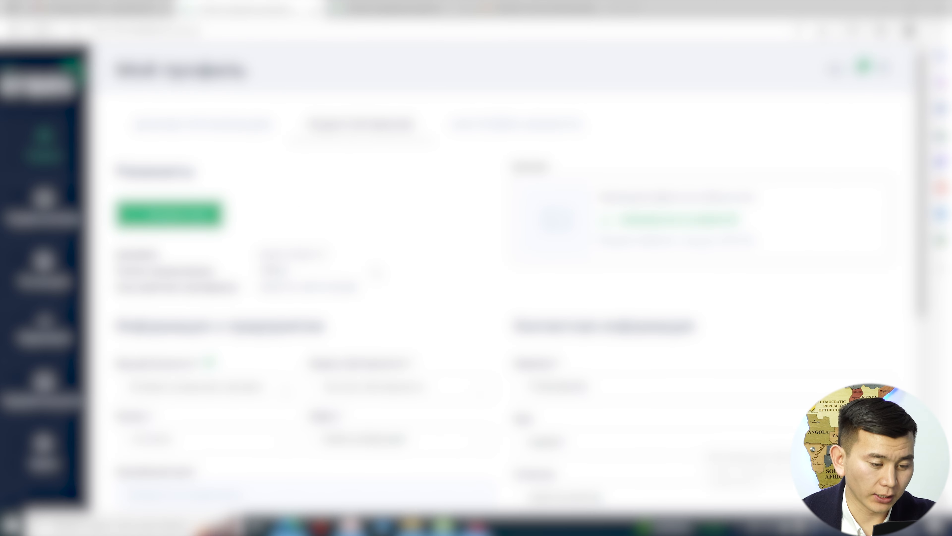
Set Вид деятельности to Оптовая торговля широким ассортиментом товаров and save the profile.
scroll(503, 262, "down", 2)
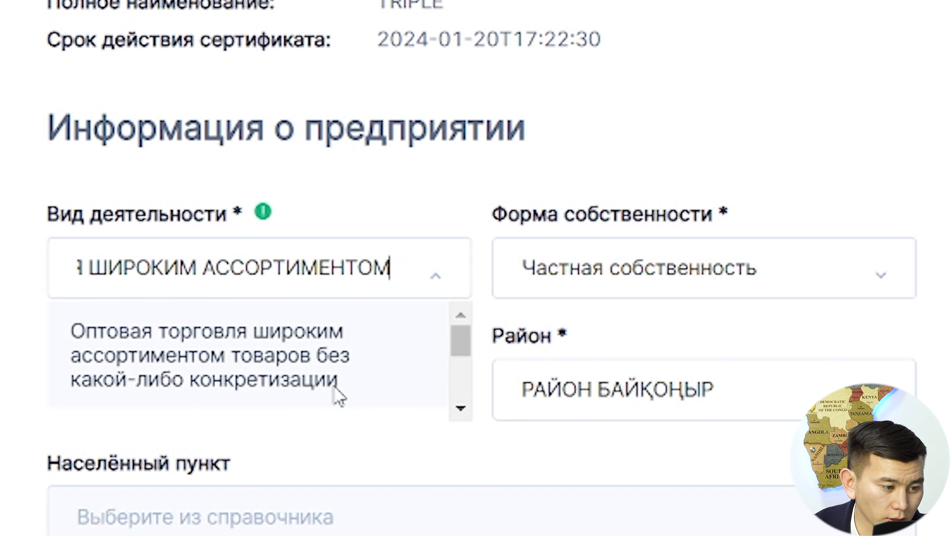
left_click(339, 396)
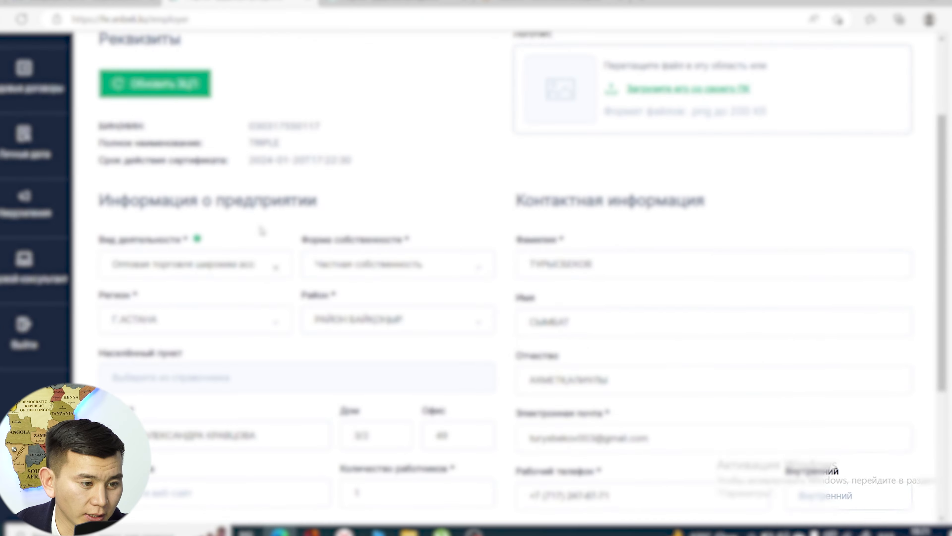
scroll(264, 236, "down", 5)
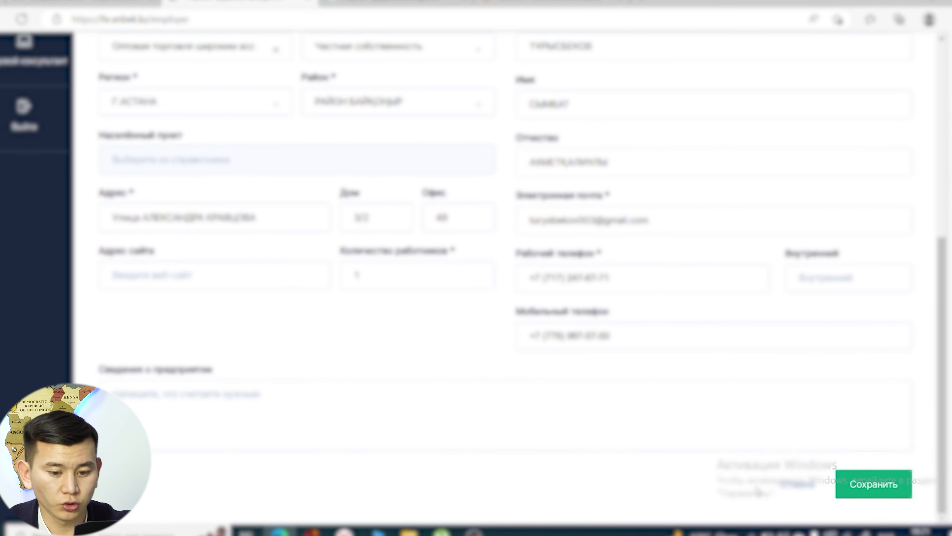
left_click(883, 498)
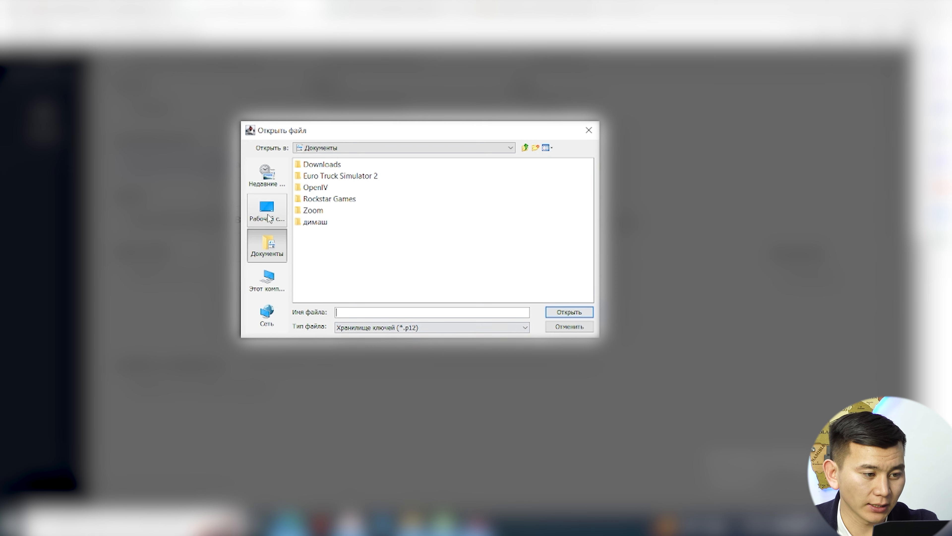
left_click(269, 218)
Sign the enterprise profile with the desktop RSA256 .p12 key and its password.
left_click(326, 233)
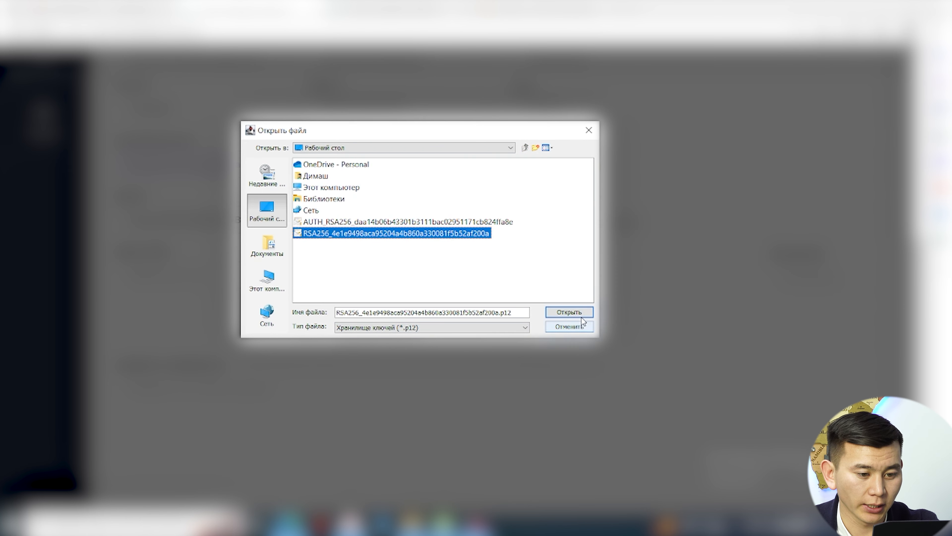
left_click(574, 313)
left_click(522, 229)
type("••")
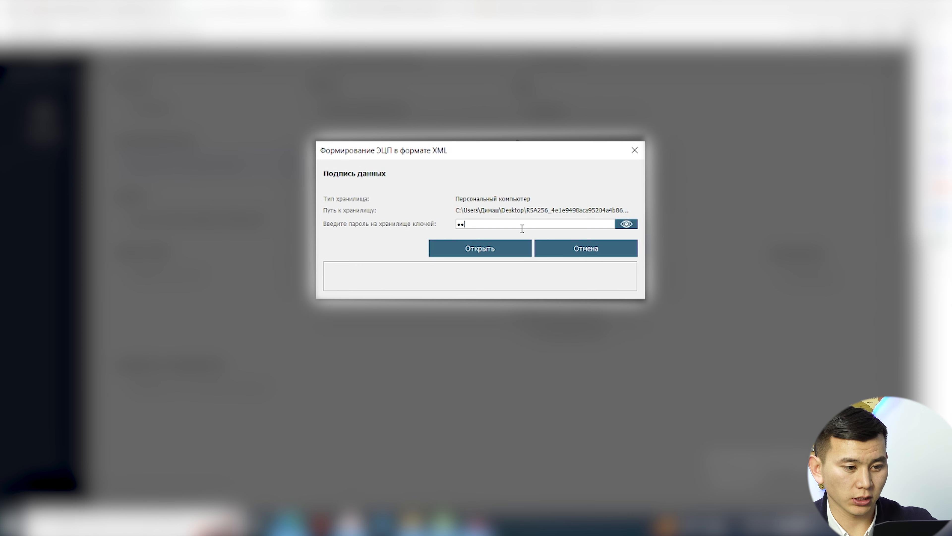
type("••••")
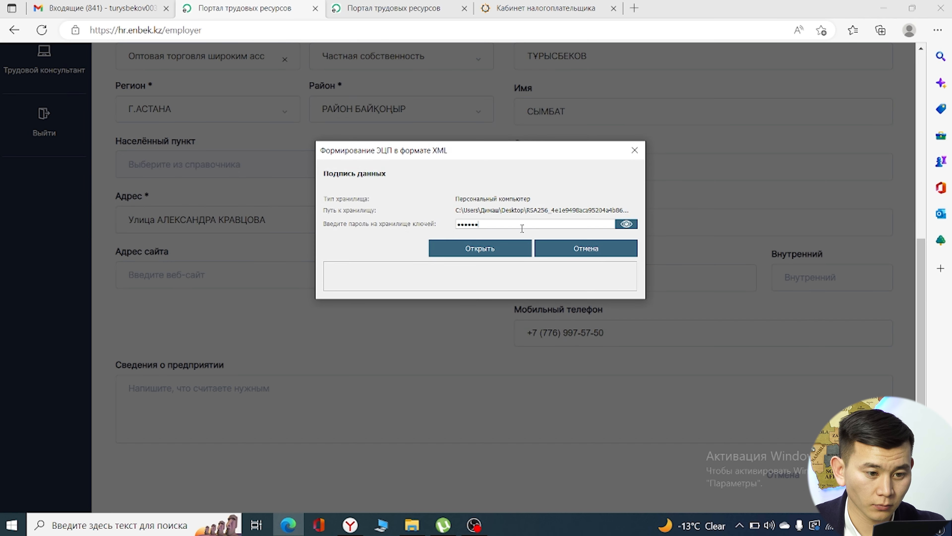
left_click(621, 222)
left_click(621, 223)
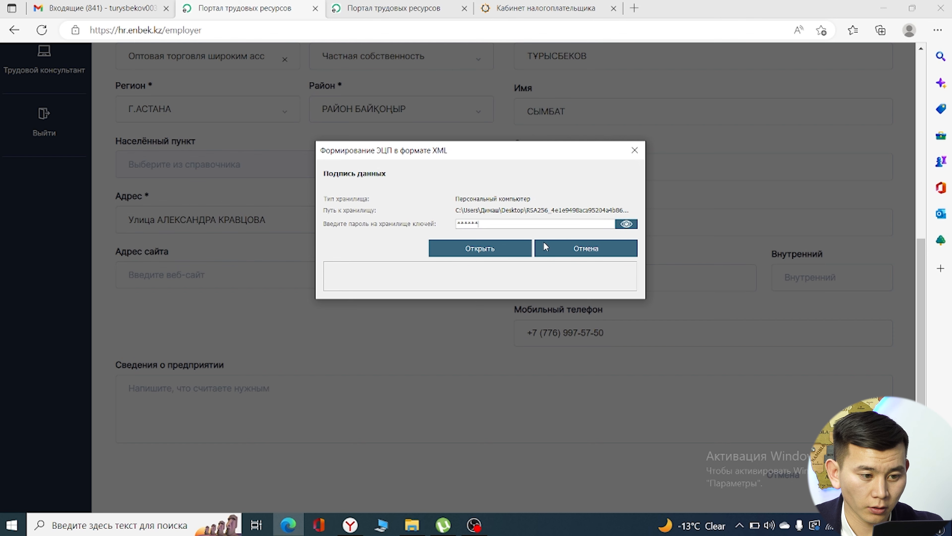
key("Return")
left_click(479, 374)
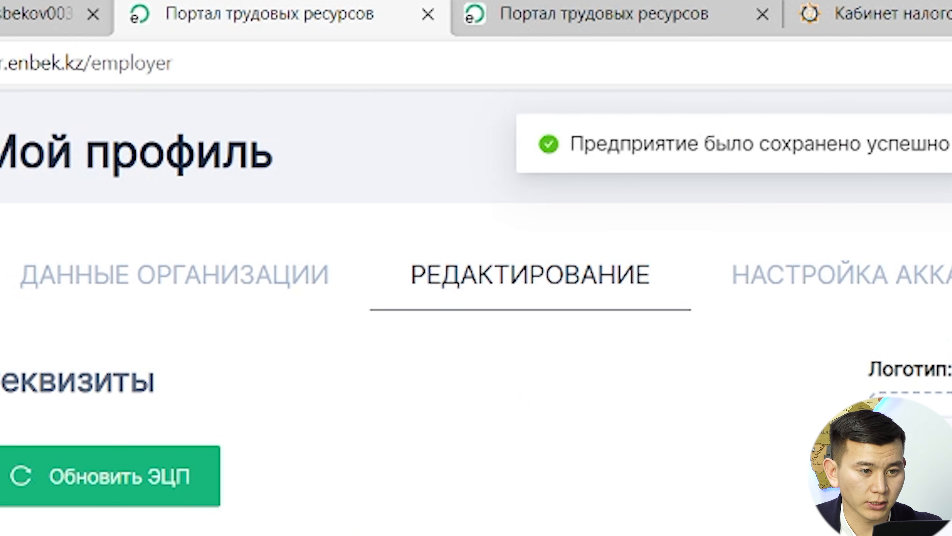
left_click(150, 474)
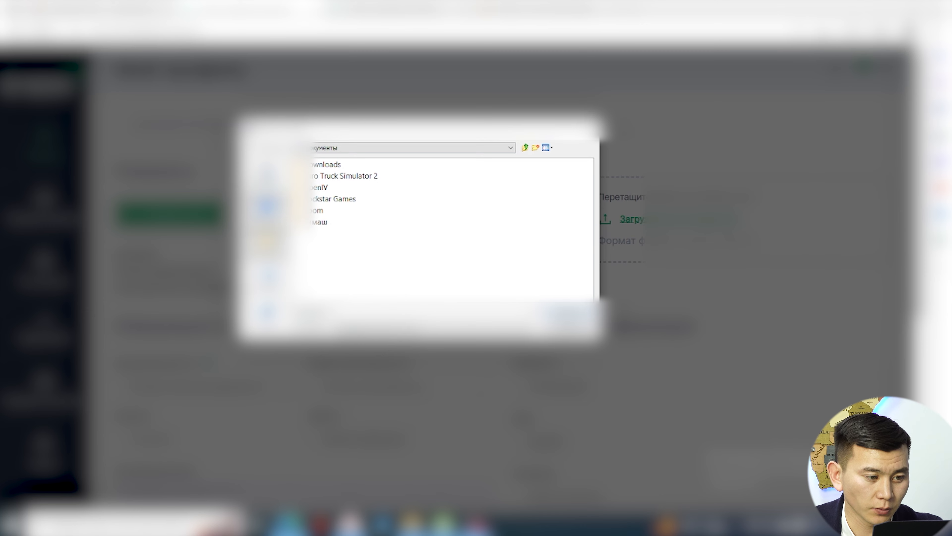
Update the enterprise's ЭЦП by signing again with the desktop RSA256 key and its password.
left_click(267, 206)
left_click(352, 233)
left_click(568, 312)
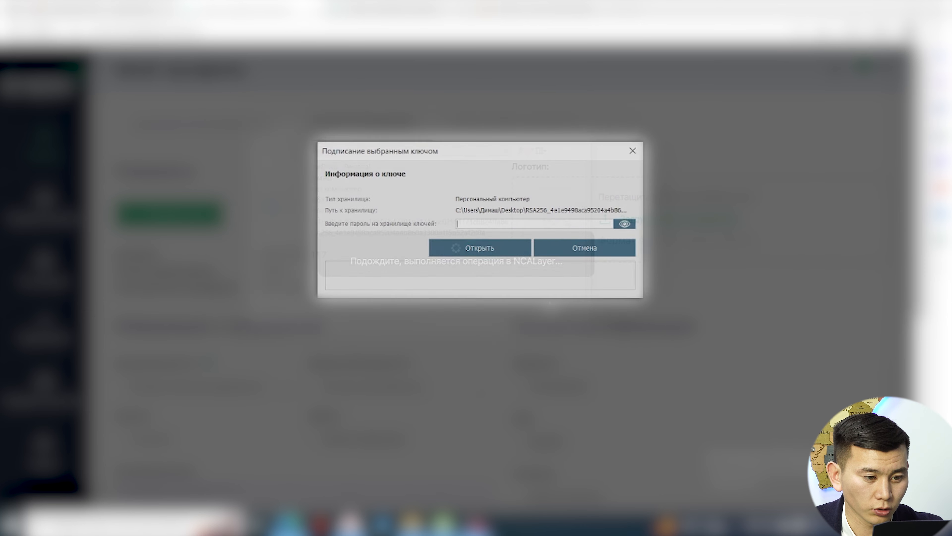
type("•••••")
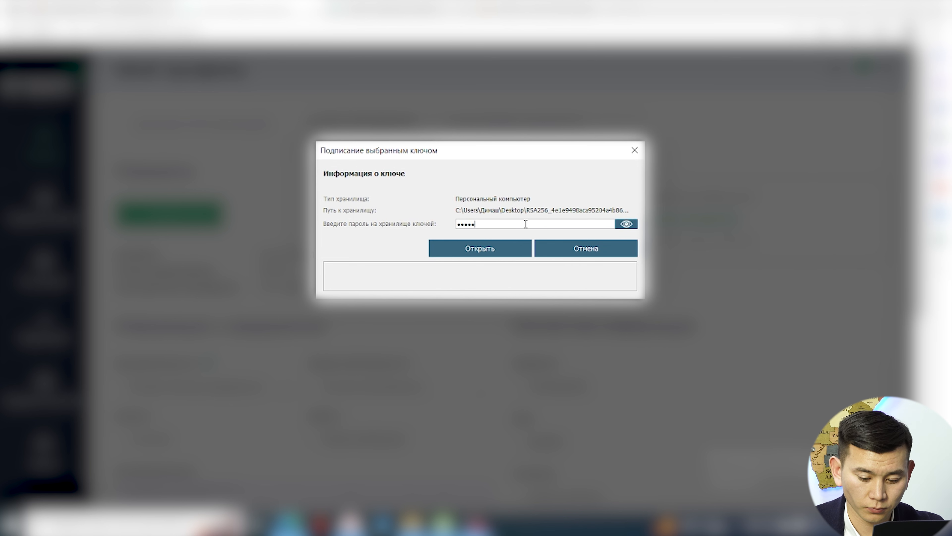
left_click(627, 224)
left_click(626, 224)
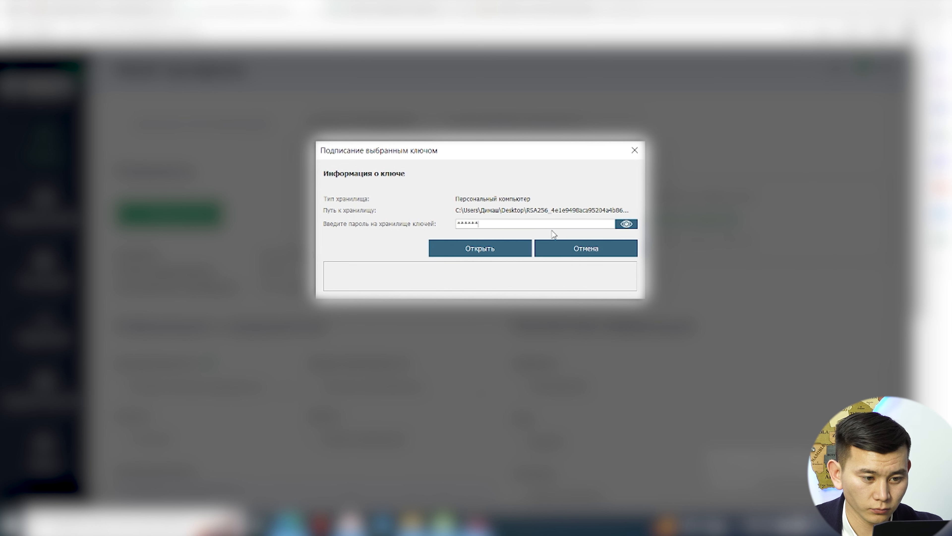
left_click(514, 241)
left_click(515, 244)
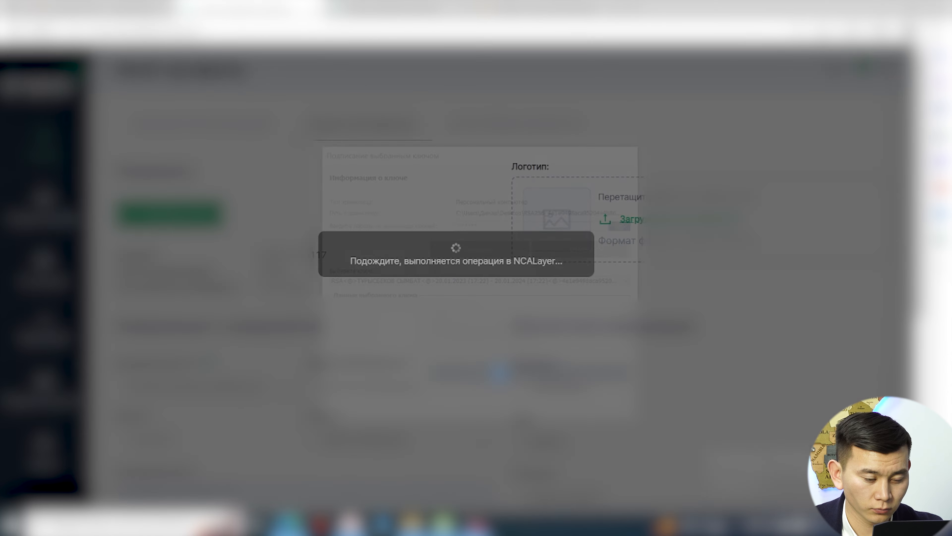
scroll(487, 263, "down", 5)
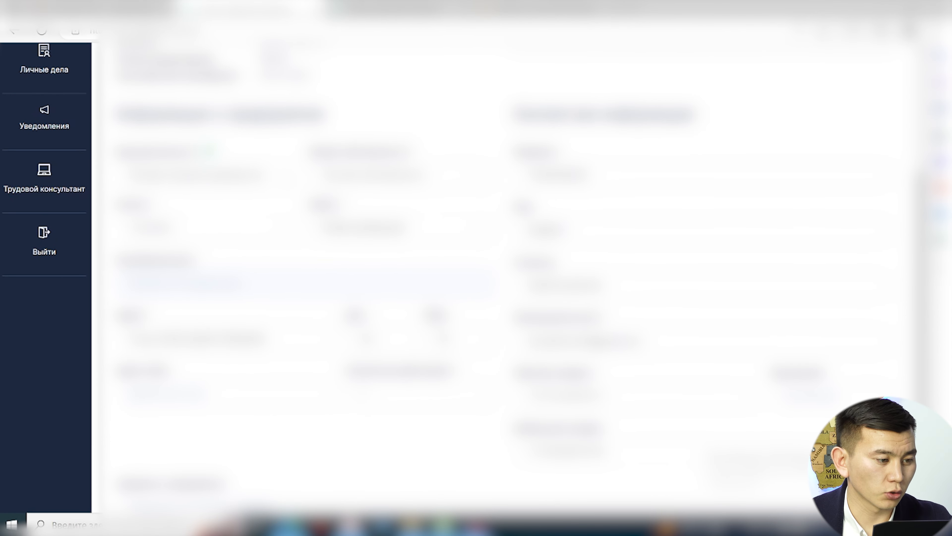
scroll(487, 263, "up", 5)
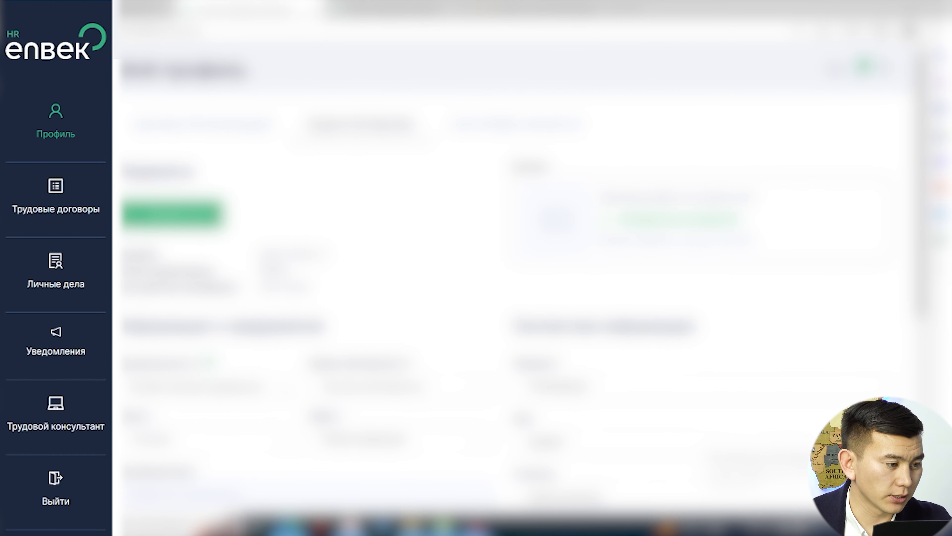
Start registering a new employment contract from the Трудовые договоры section.
left_click(56, 190)
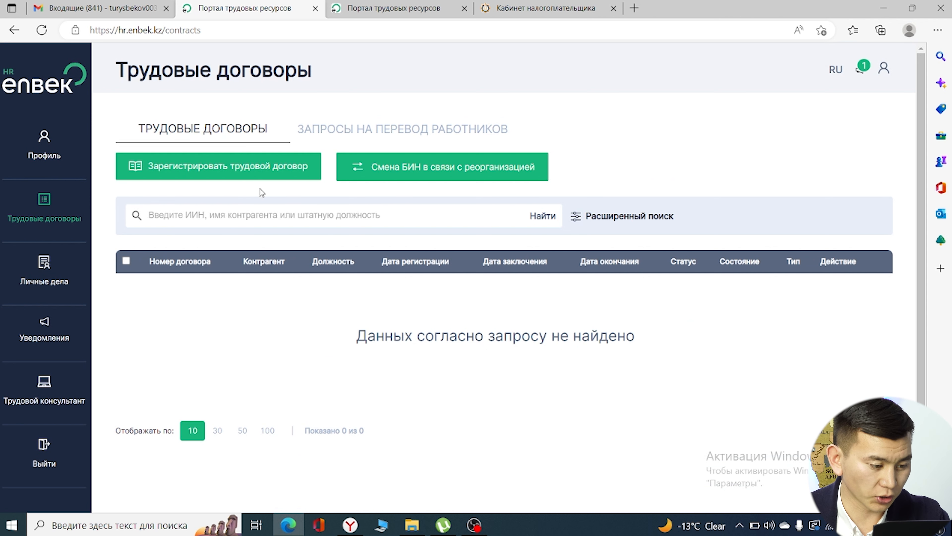
left_click(249, 171)
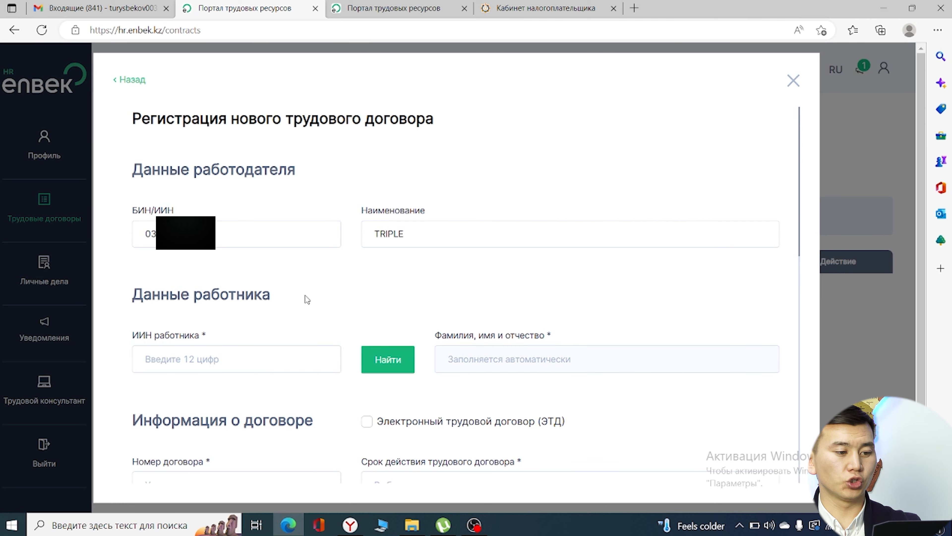
Copy the BIN/IIN into ИИН работника and search to auto-fill the employee's full name.
left_click_drag(212, 236, 147, 239)
right_click(147, 238)
left_click(176, 247)
right_click(180, 368)
left_click(231, 252)
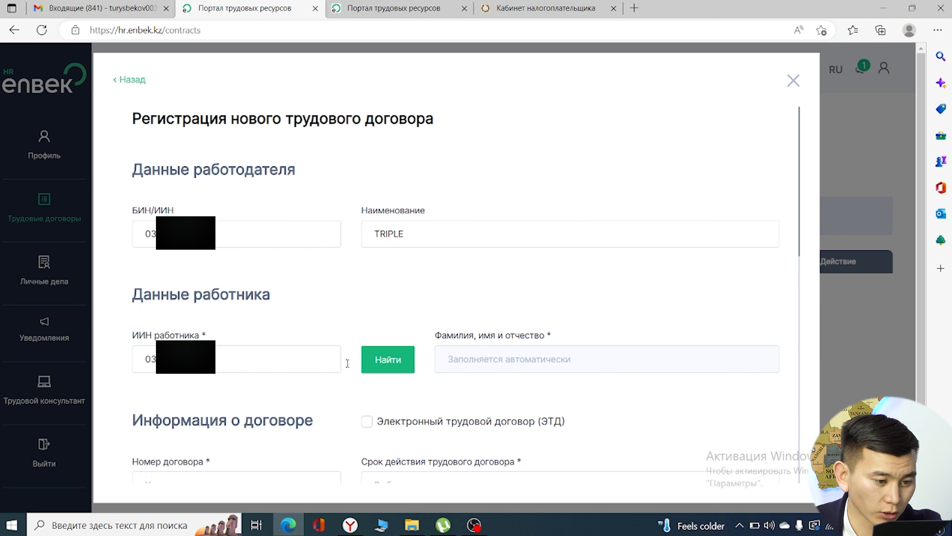
left_click(402, 373)
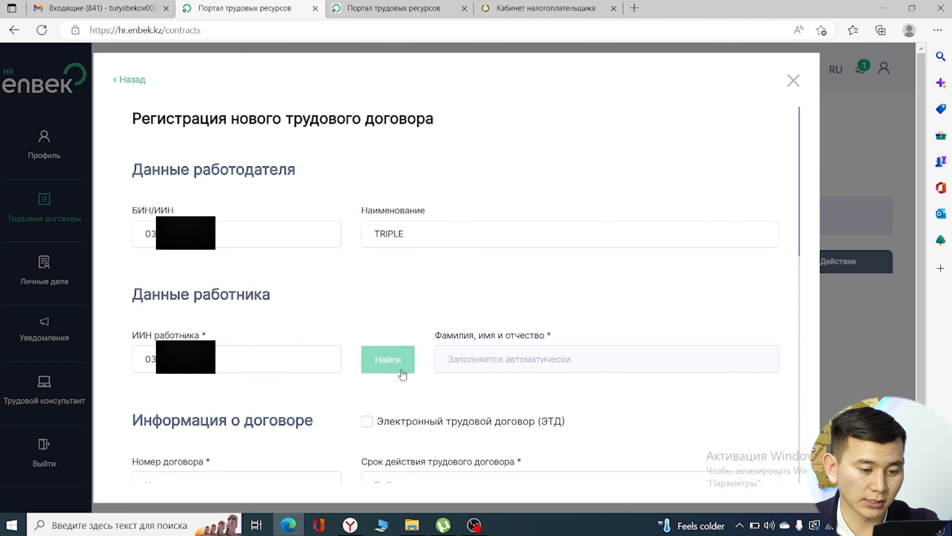
scroll(405, 373, "down", 4)
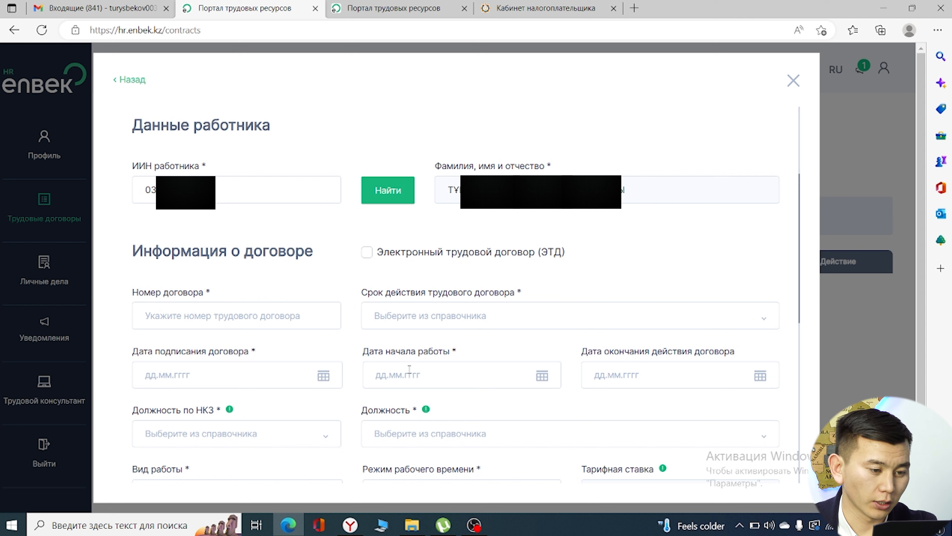
Enter contract number 1, indefinite term, signing date 01.01.2023 and start date 04.01.2023.
left_click(283, 314)
type("1")
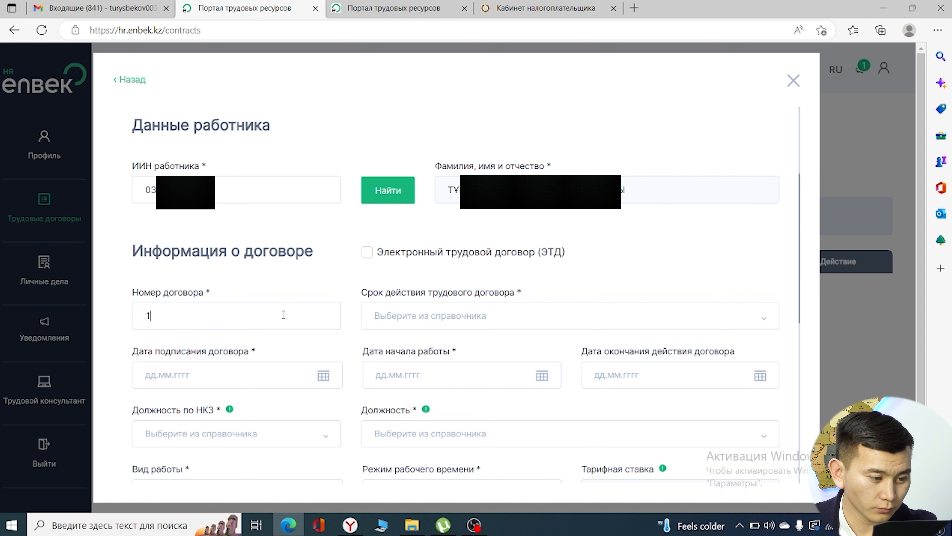
left_click(497, 315)
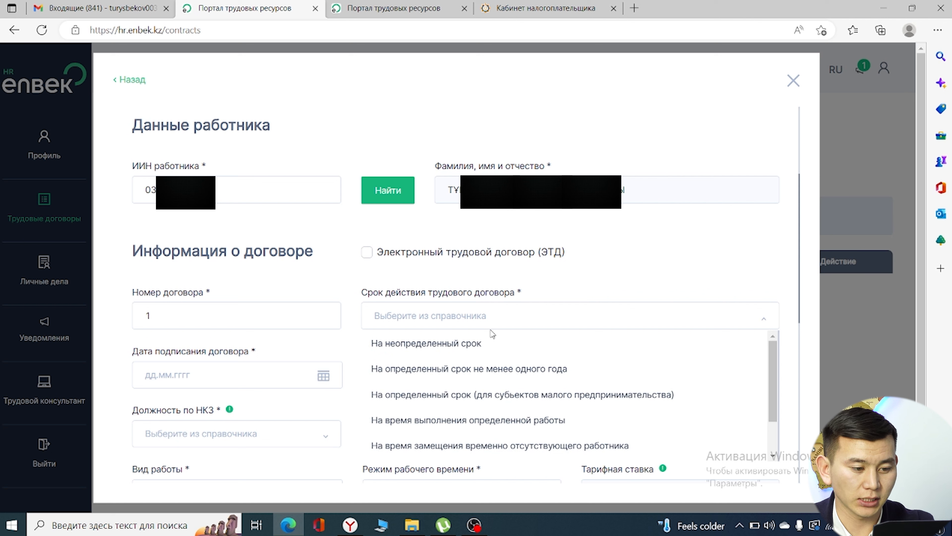
left_click(493, 345)
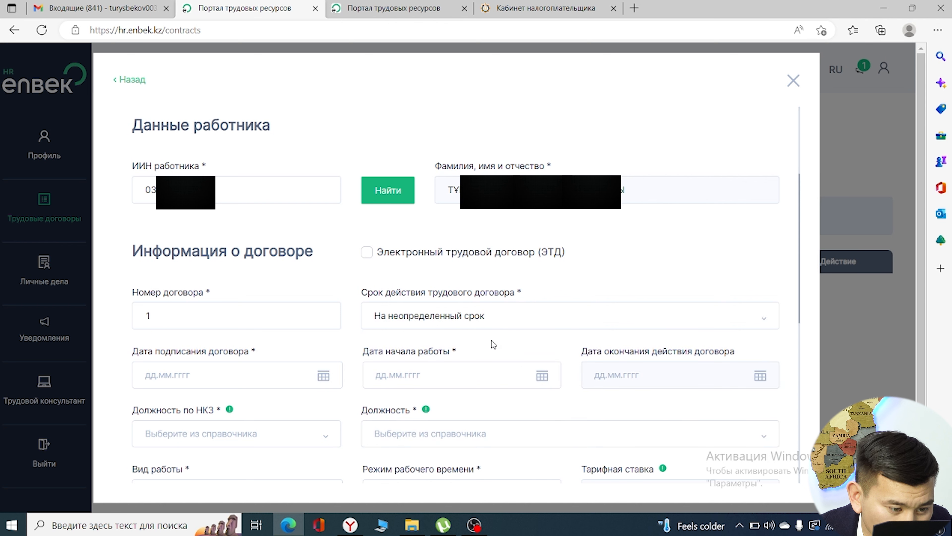
left_click(264, 371)
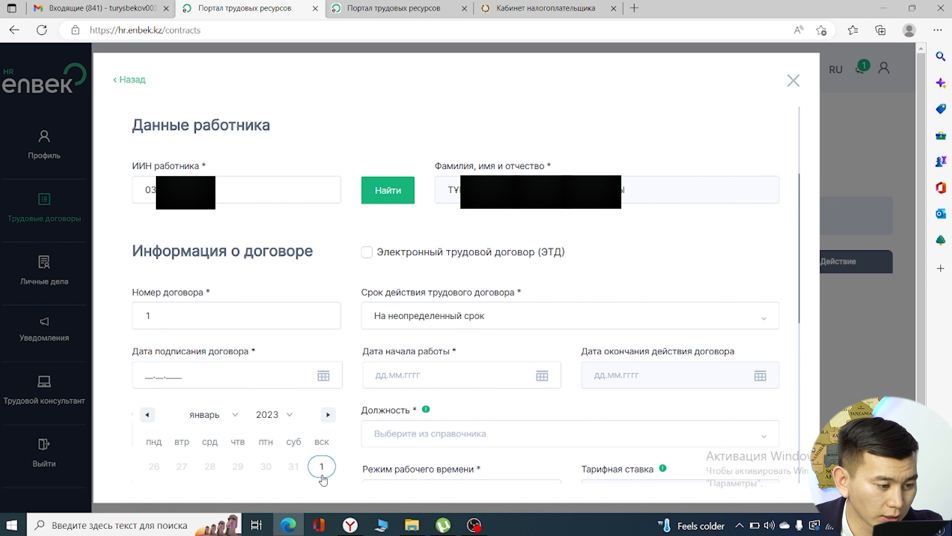
left_click(322, 466)
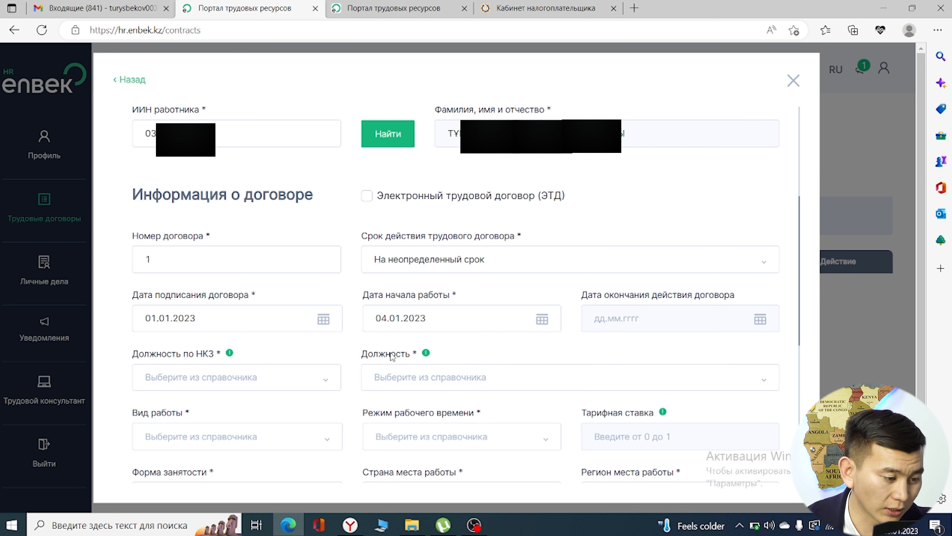
left_click(279, 372)
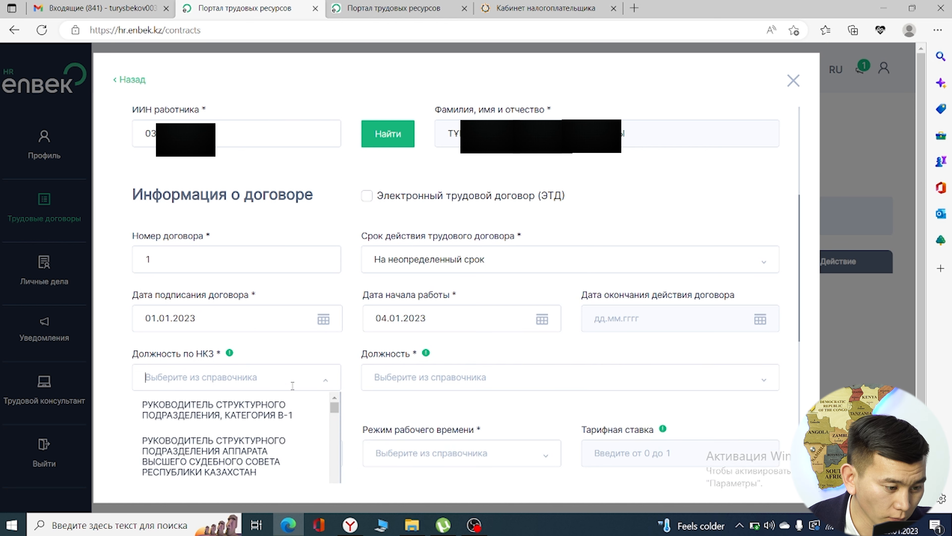
Search for and select ДИРЕКТОР ФИРМЫ as the НКЗ position.
scroll(283, 388, "down", 1)
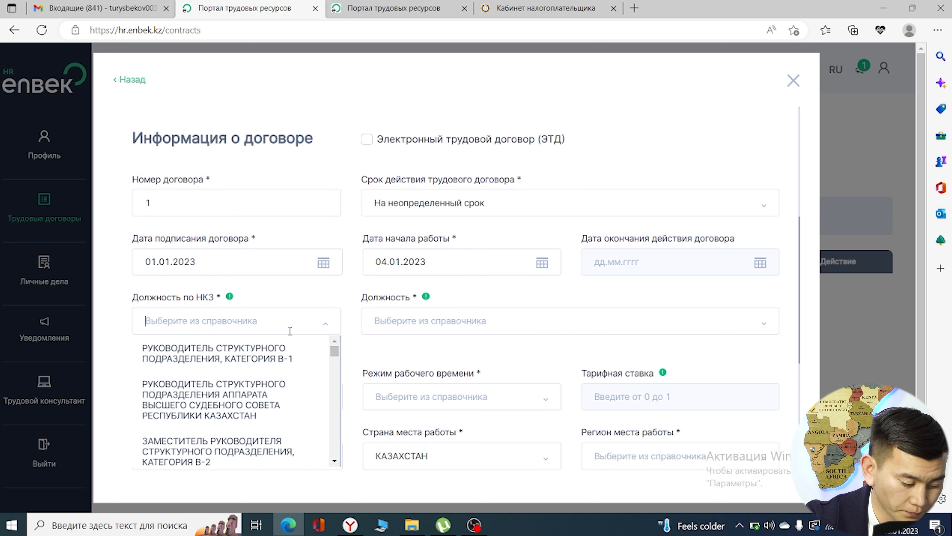
type("c")
key("BackSpace")
type("Д")
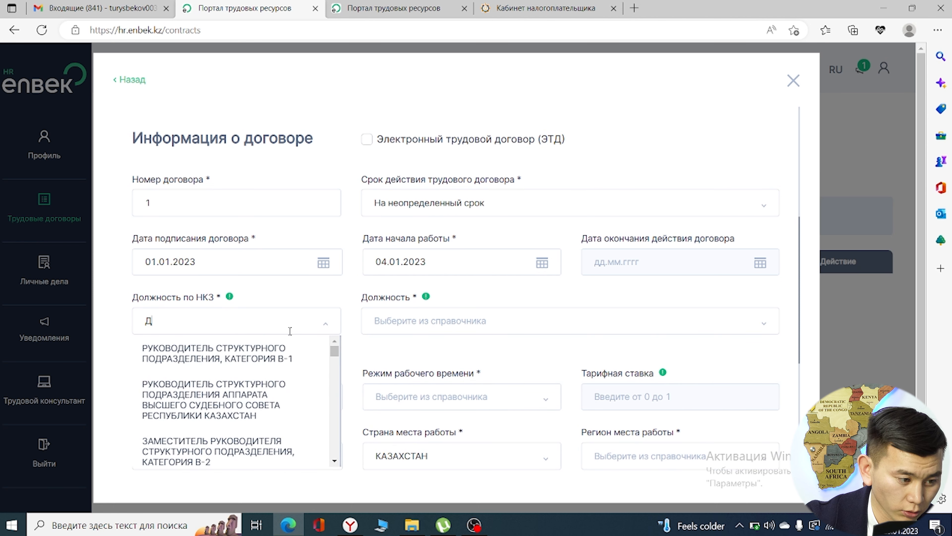
type("ИРЕКТОР ФИРМА")
key("BackSpace")
left_click(248, 348)
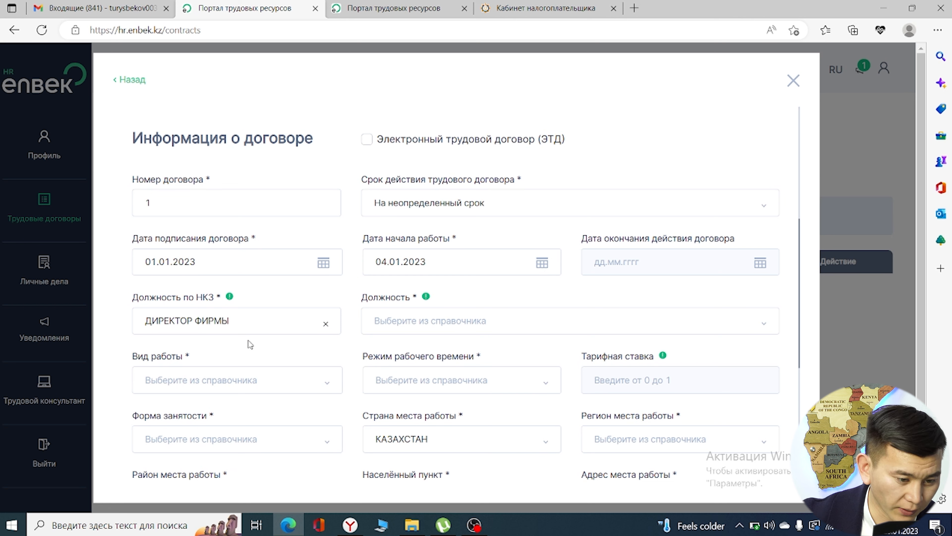
Set the Должность job title to Руководитель ИП.
left_click(413, 311)
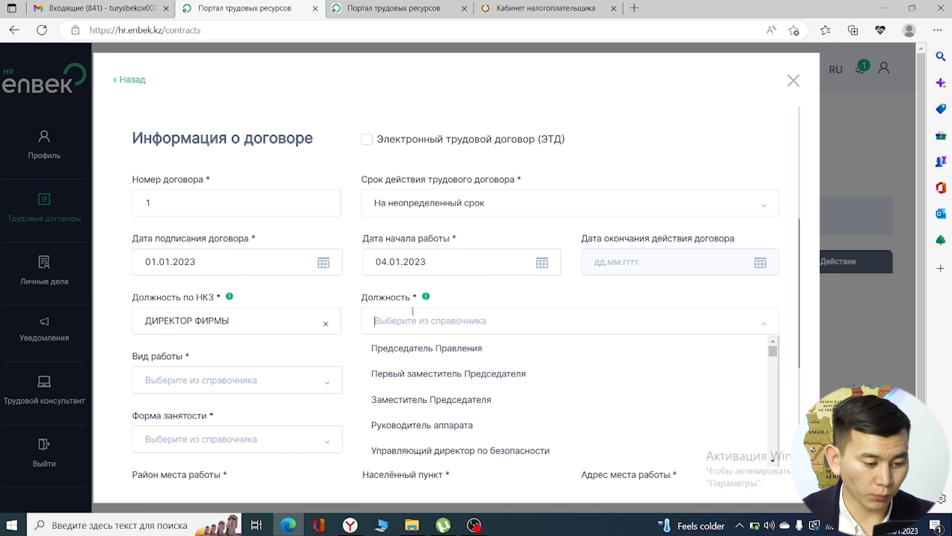
left_click(406, 424)
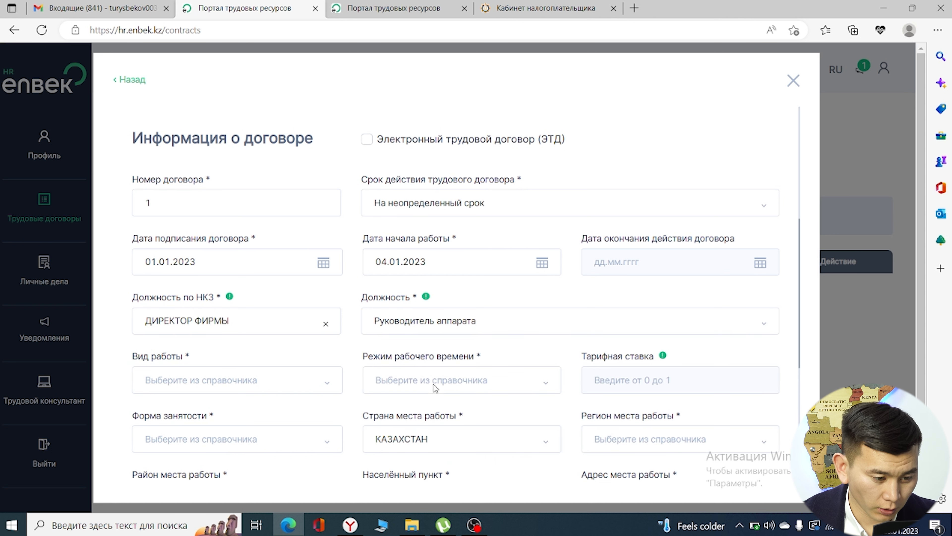
left_click(498, 326)
key("BackSpace")
key("BackSpace")
key("BackSpace")
key("BackSpace")
key("BackSpace")
key("BackSpace")
key("BackSpace")
key("BackSpace")
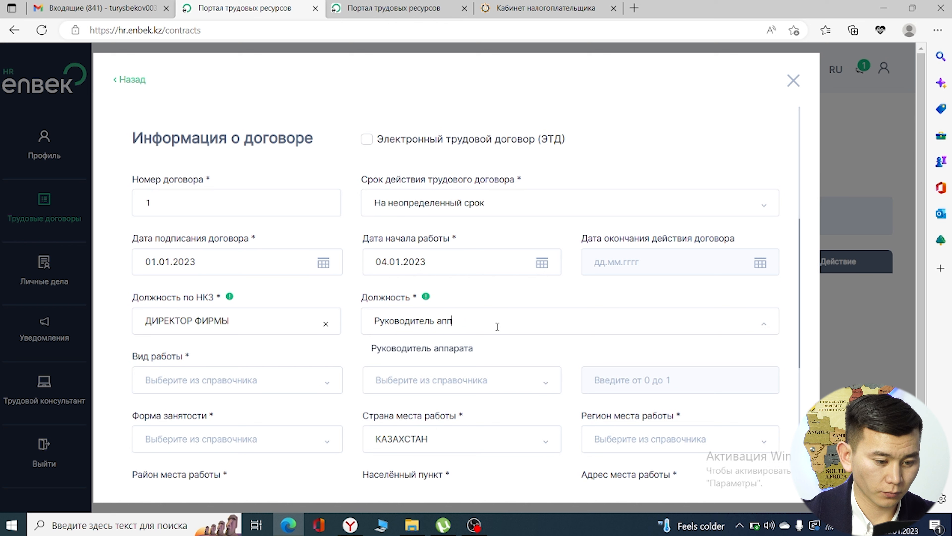
type("ип")
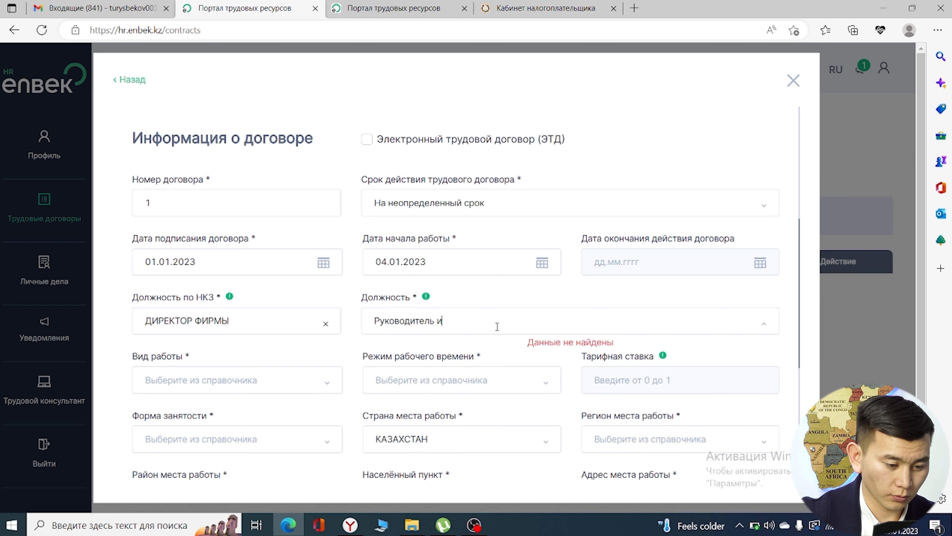
key("BackSpace")
key("BackSpace")
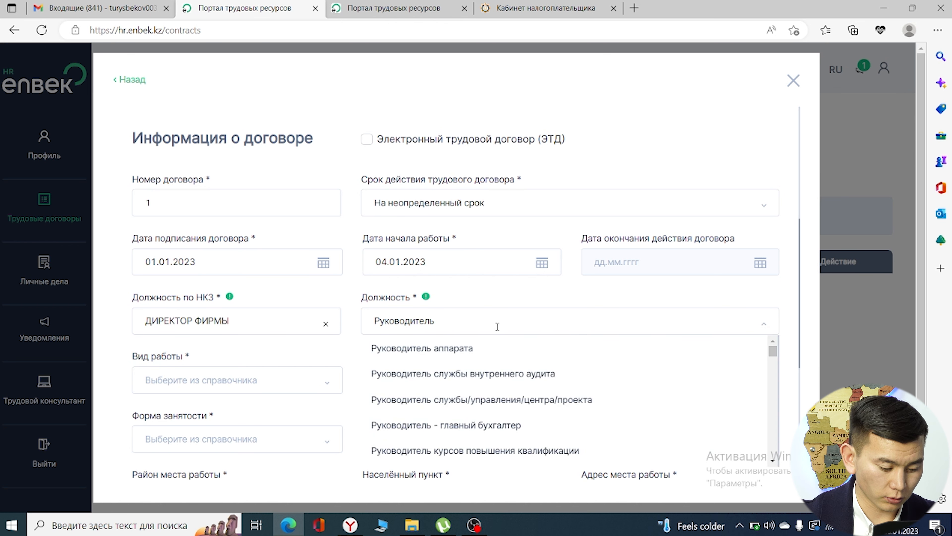
type("ИП")
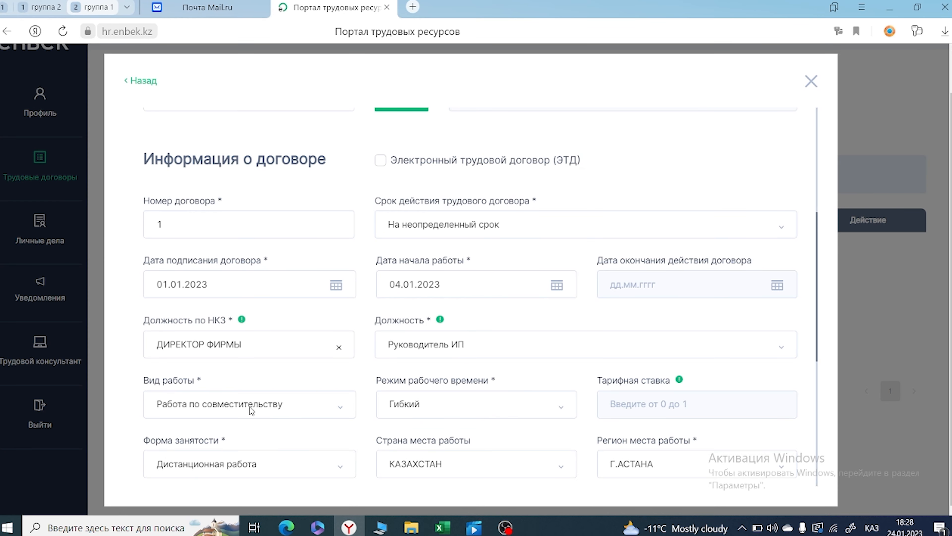
Review the work-type and working-hours options, then set the employment form to Дистанционная работа.
left_click(251, 410)
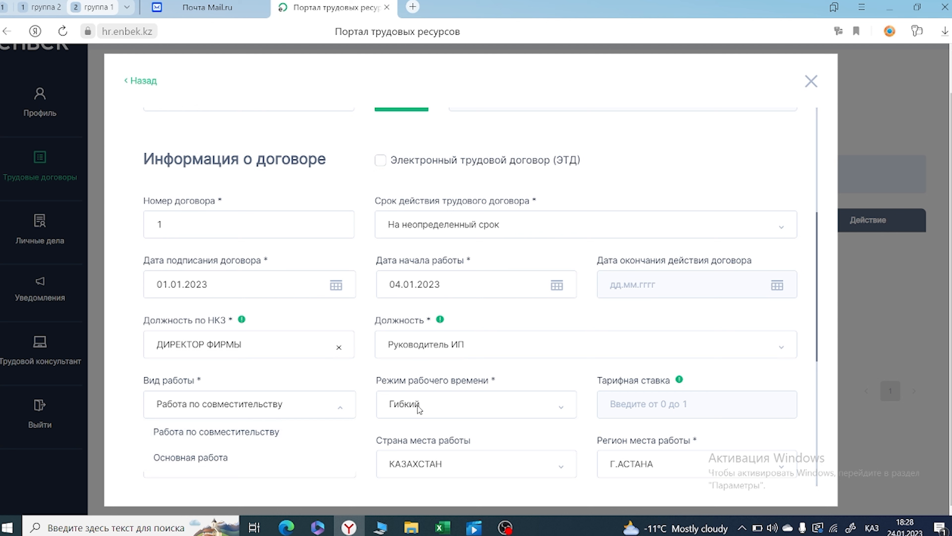
left_click(437, 399)
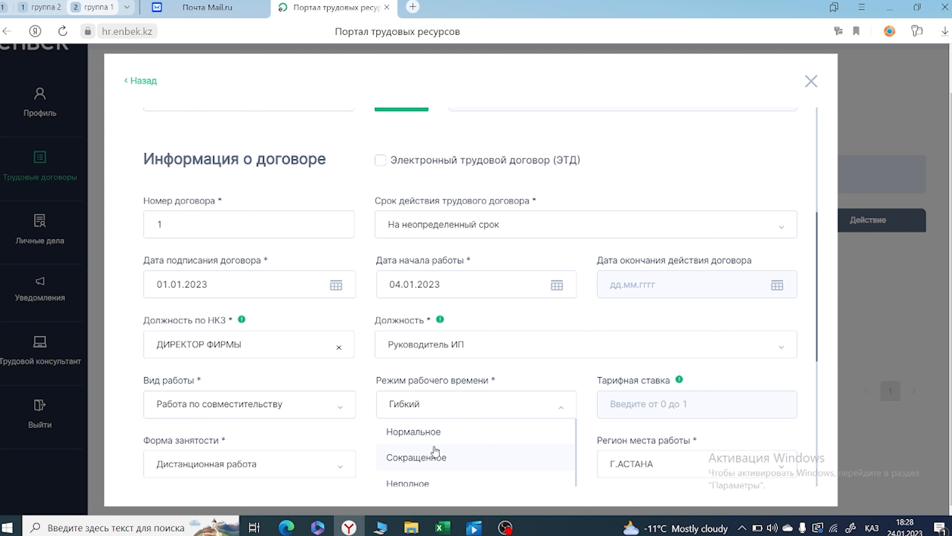
left_click(323, 404)
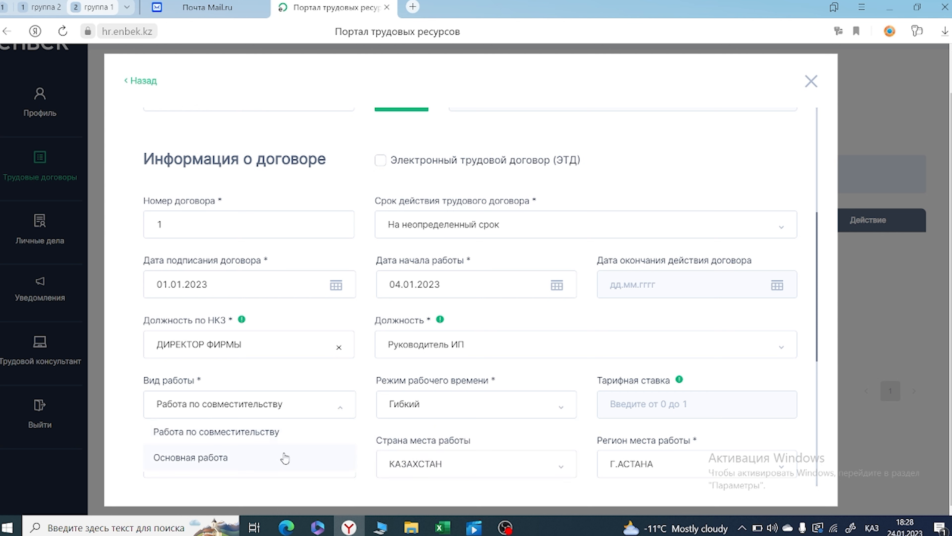
left_click(449, 413)
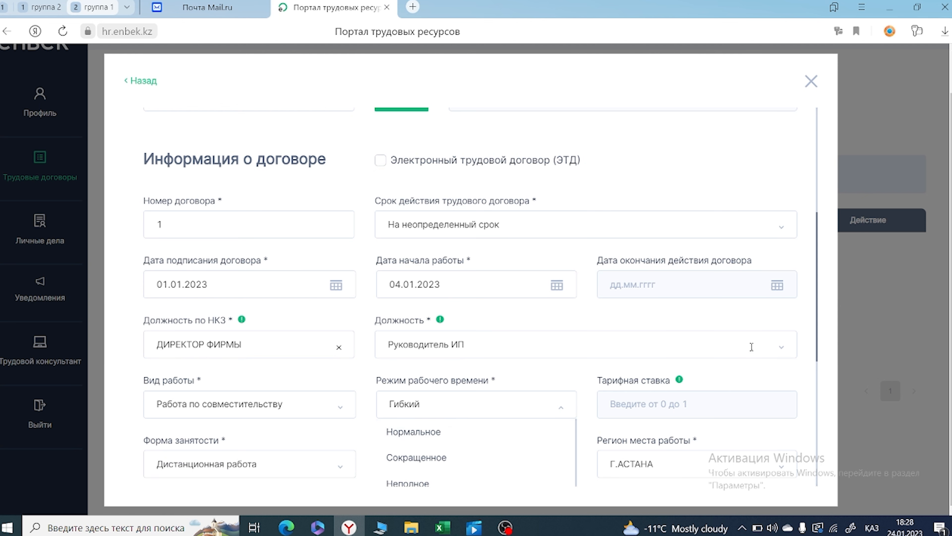
scroll(353, 378, "down", 2)
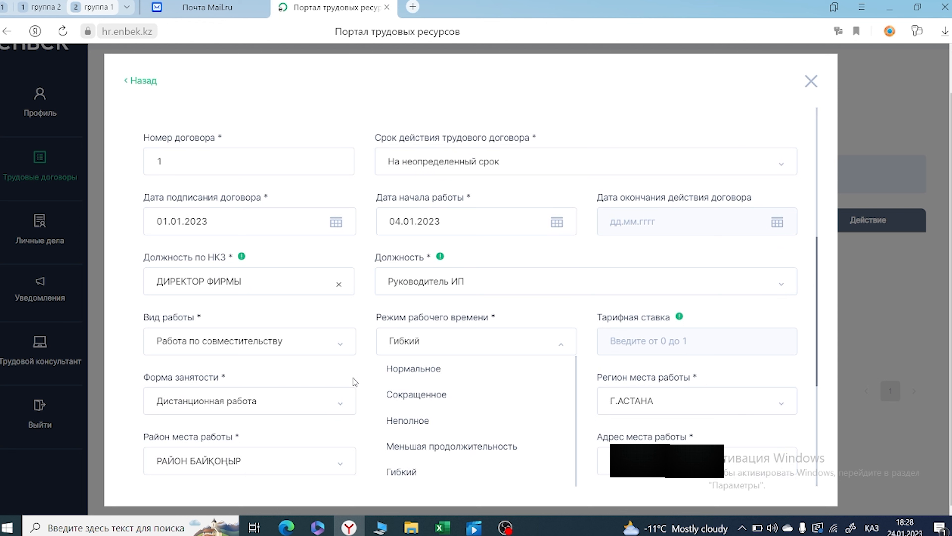
left_click(301, 408)
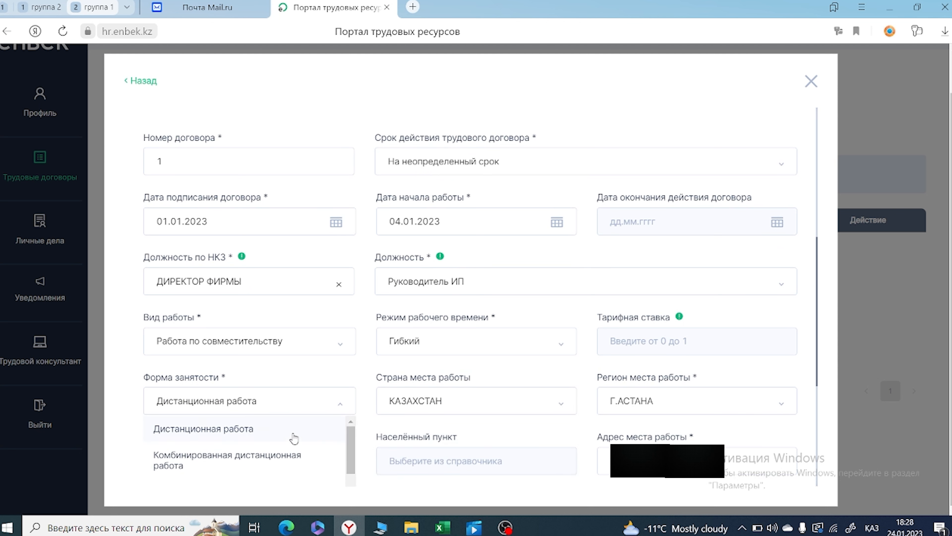
left_click(291, 436)
scroll(461, 428, "down", 2)
Keep КАЗАХСТАН as the work country and choose Г.АСТАНА as the work region.
left_click(515, 339)
left_click(540, 363)
left_click(661, 352)
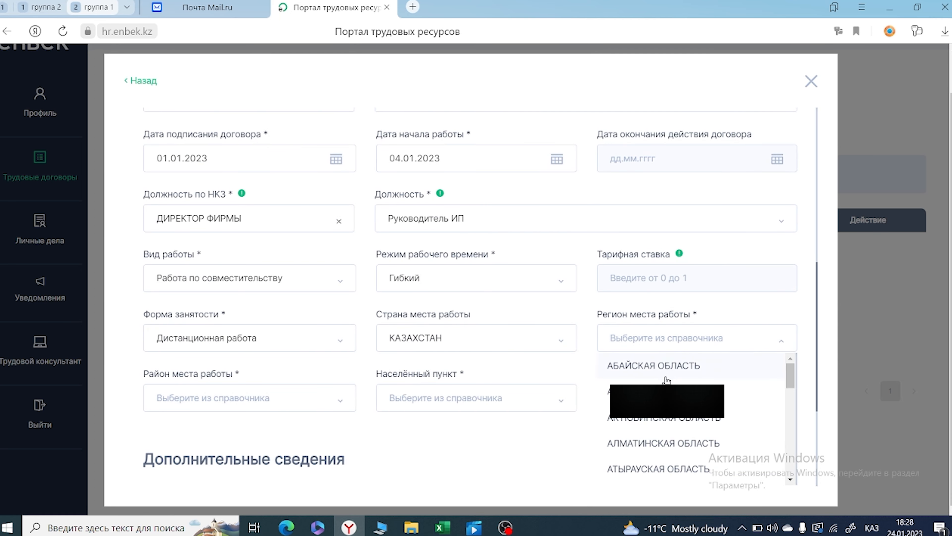
scroll(668, 381, "down", 3)
scroll(667, 394, "down", 1)
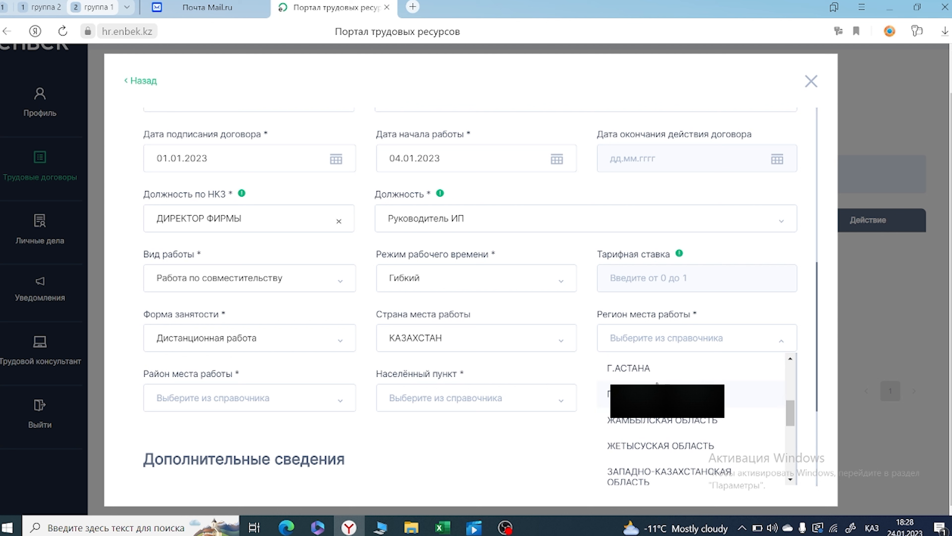
left_click(647, 376)
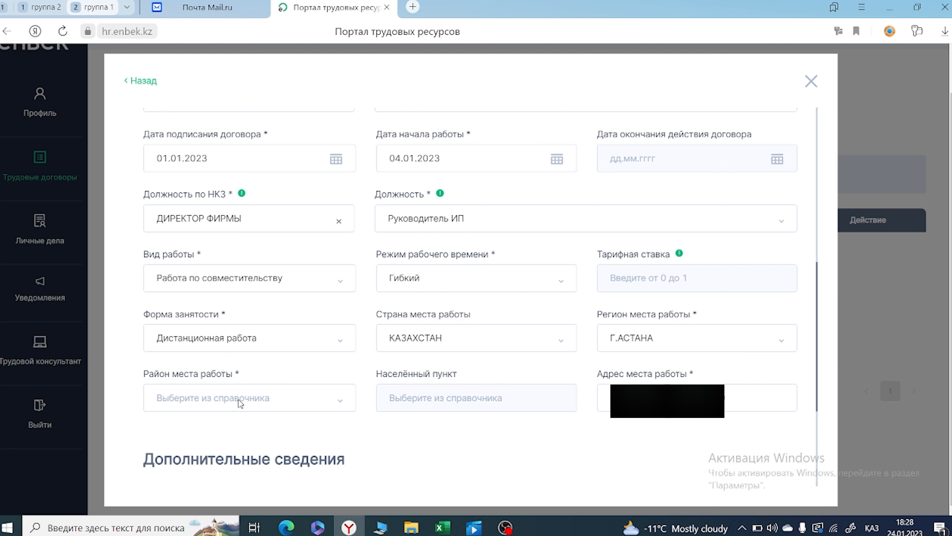
Copy the work address and set the work district to РАЙОН БАЙҚОҢЫР.
triple_click(750, 410)
right_click(750, 410)
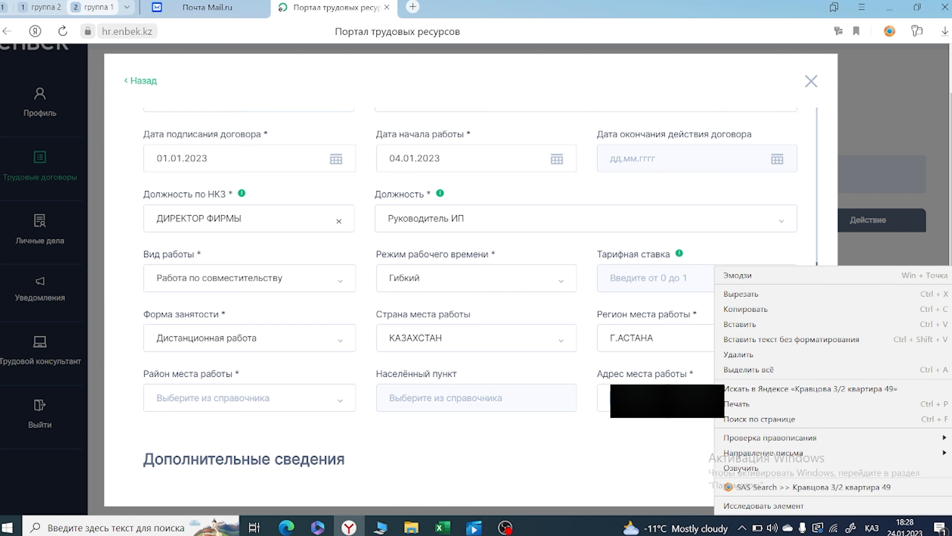
left_click(746, 315)
left_click(335, 401)
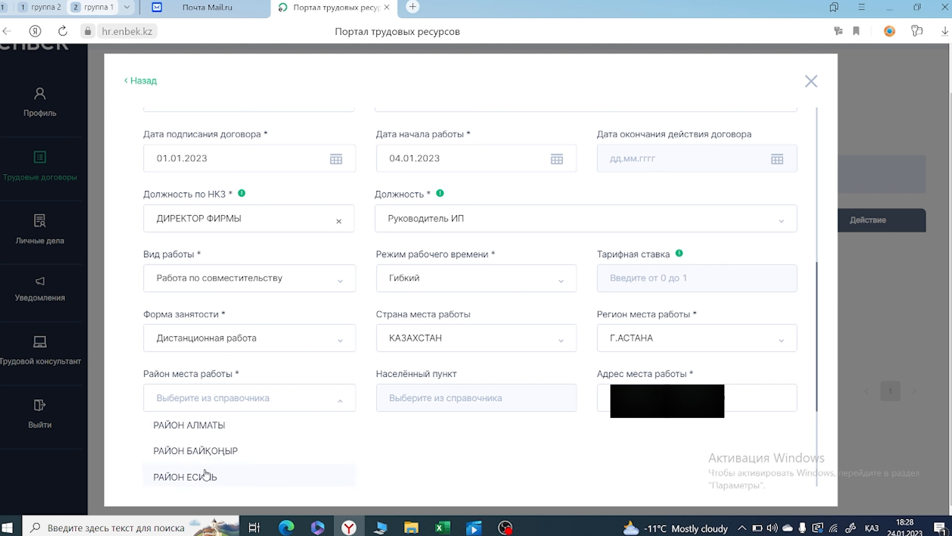
left_click(214, 453)
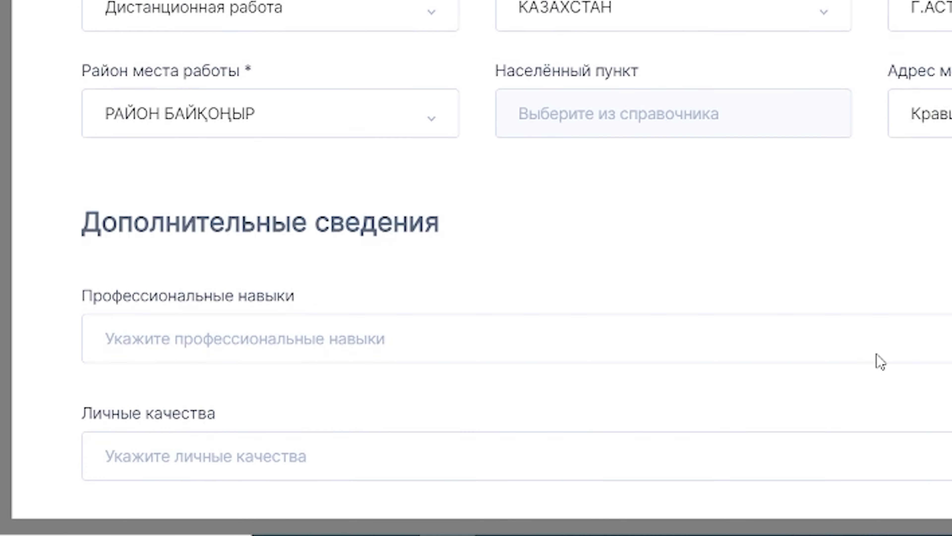
scroll(854, 127, "down", 2)
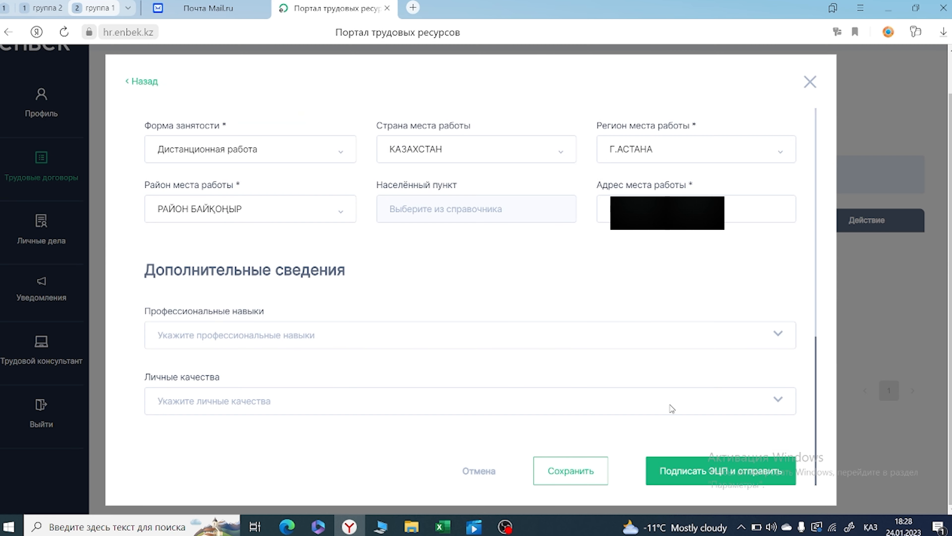
Start ЭЦП signing and submission, loading the RSA256 key store file from the Desktop.
left_click(709, 483)
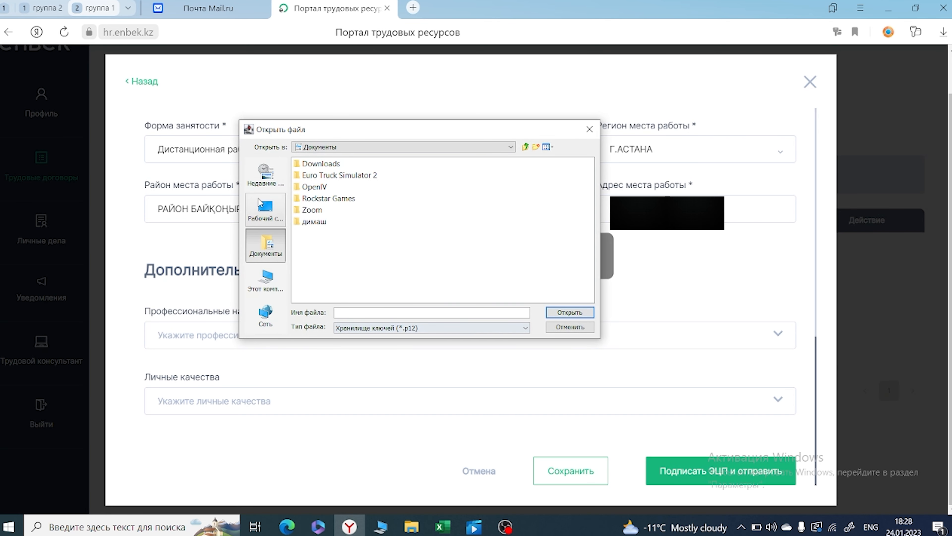
left_click(259, 198)
left_click(340, 233)
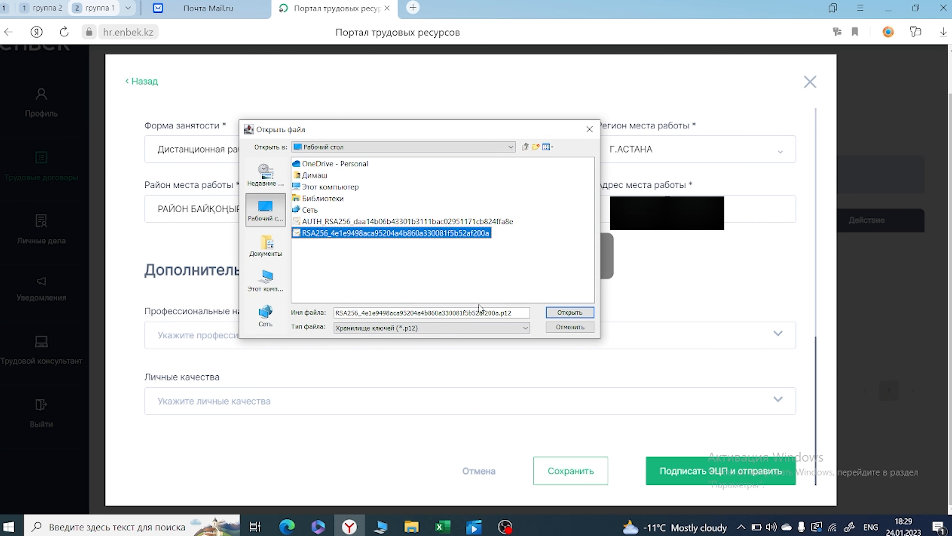
left_click(582, 316)
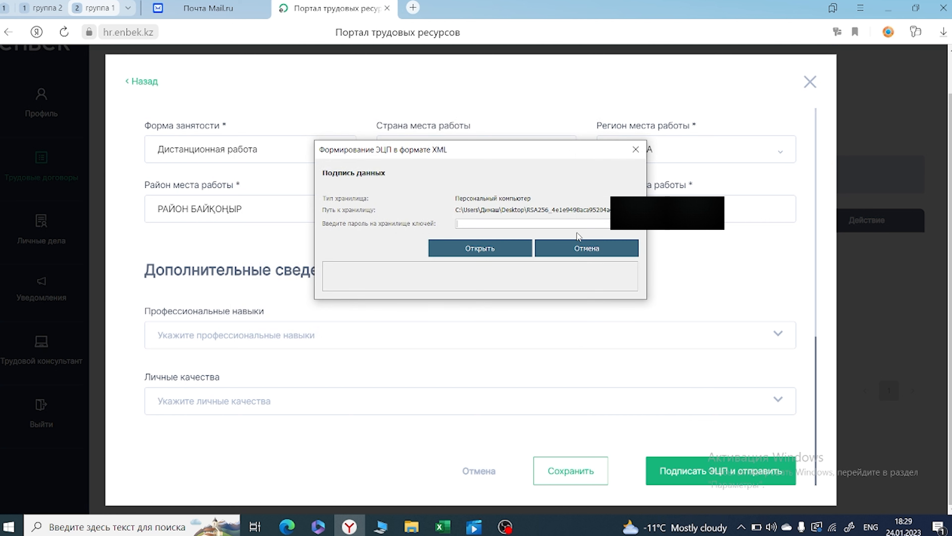
Unlock the key store with its password and sign the contract data.
left_click(634, 232)
left_click(492, 249)
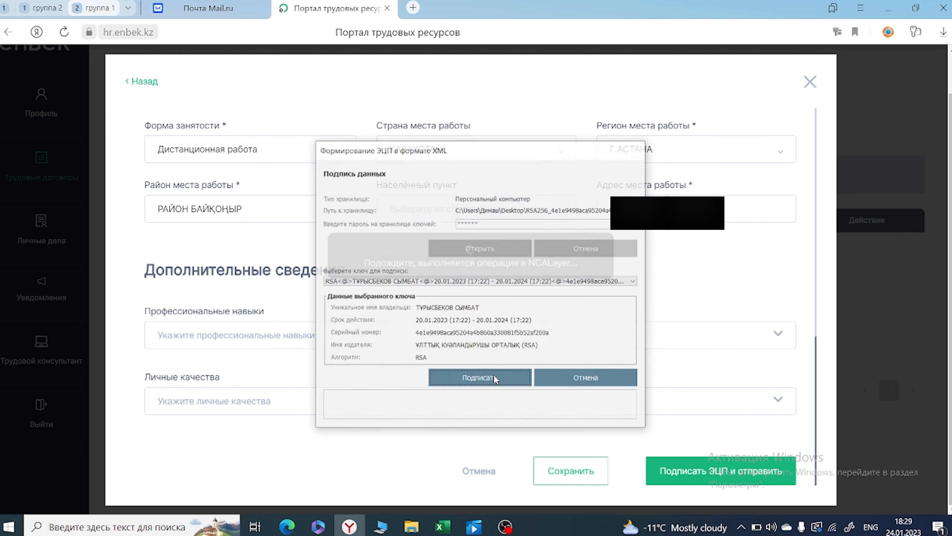
left_click(494, 376)
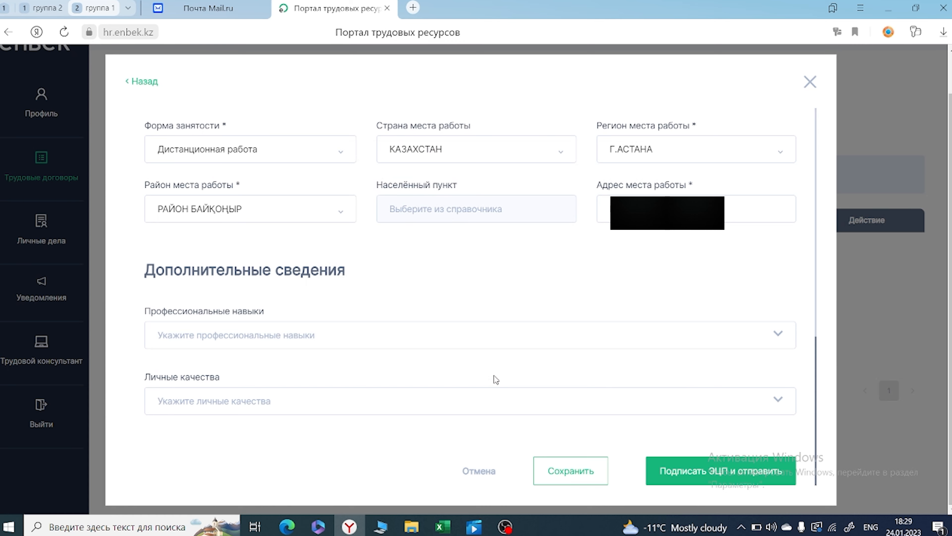